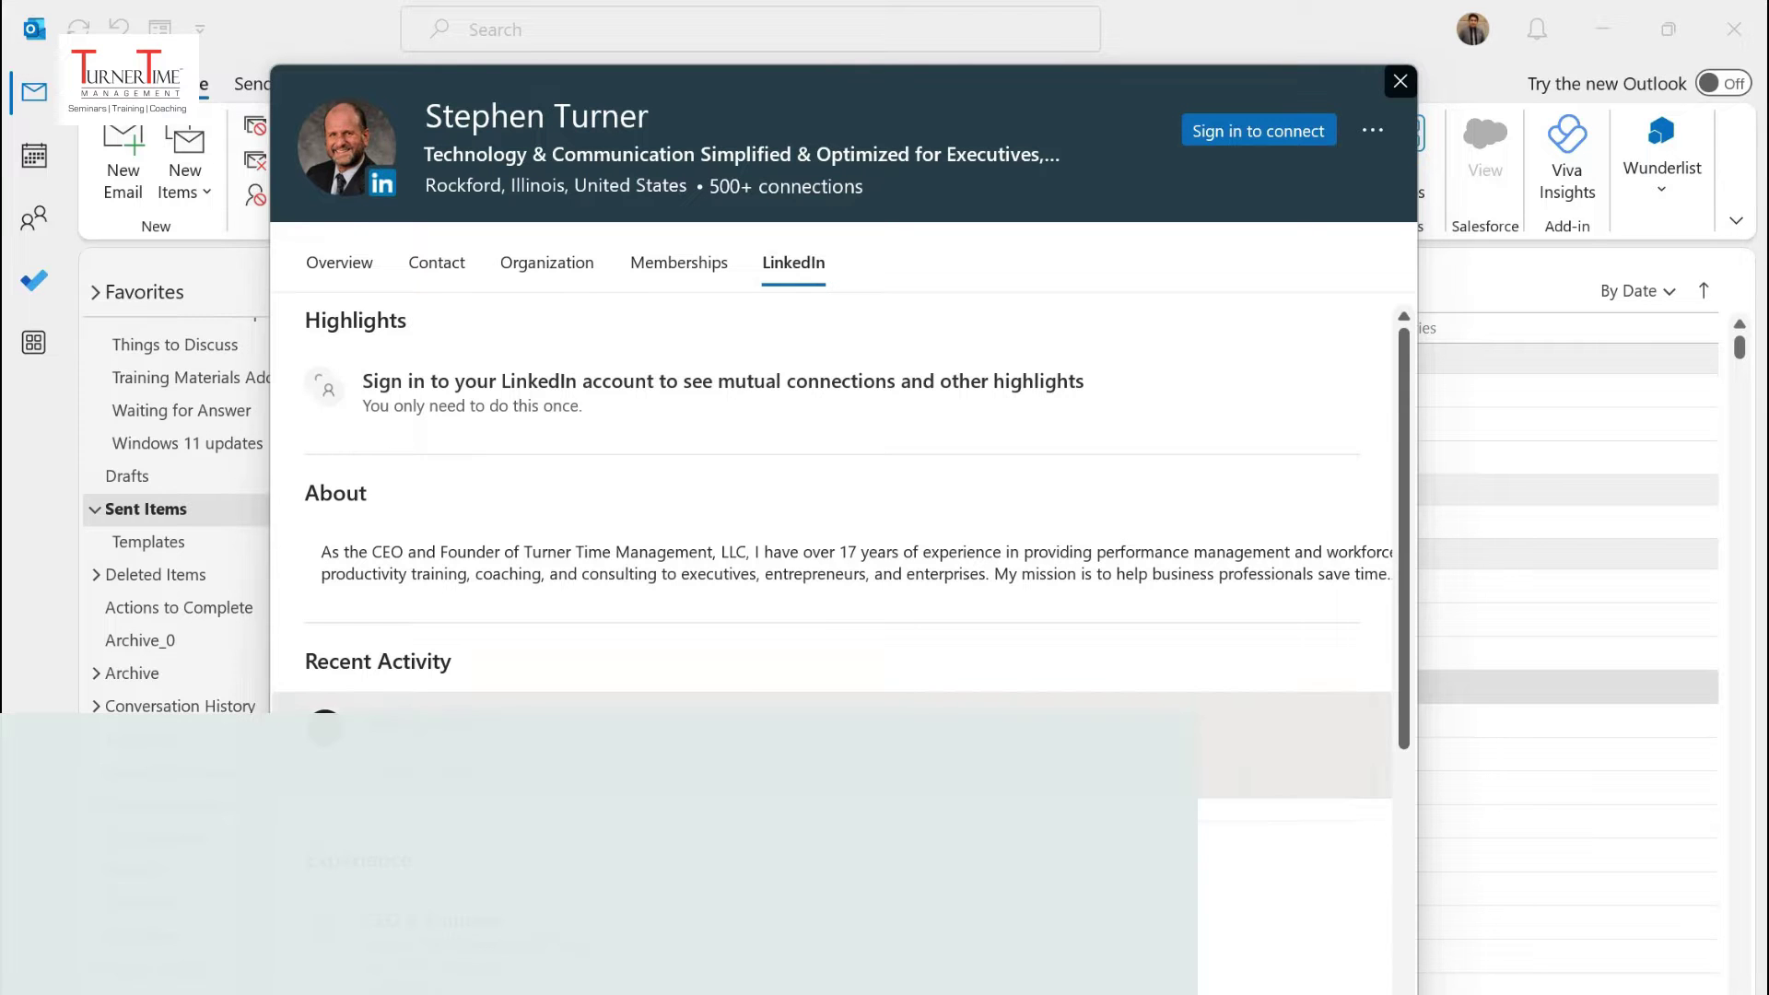
scroll(829, 552, down, 5)
scroll(1004, 742, down, 3)
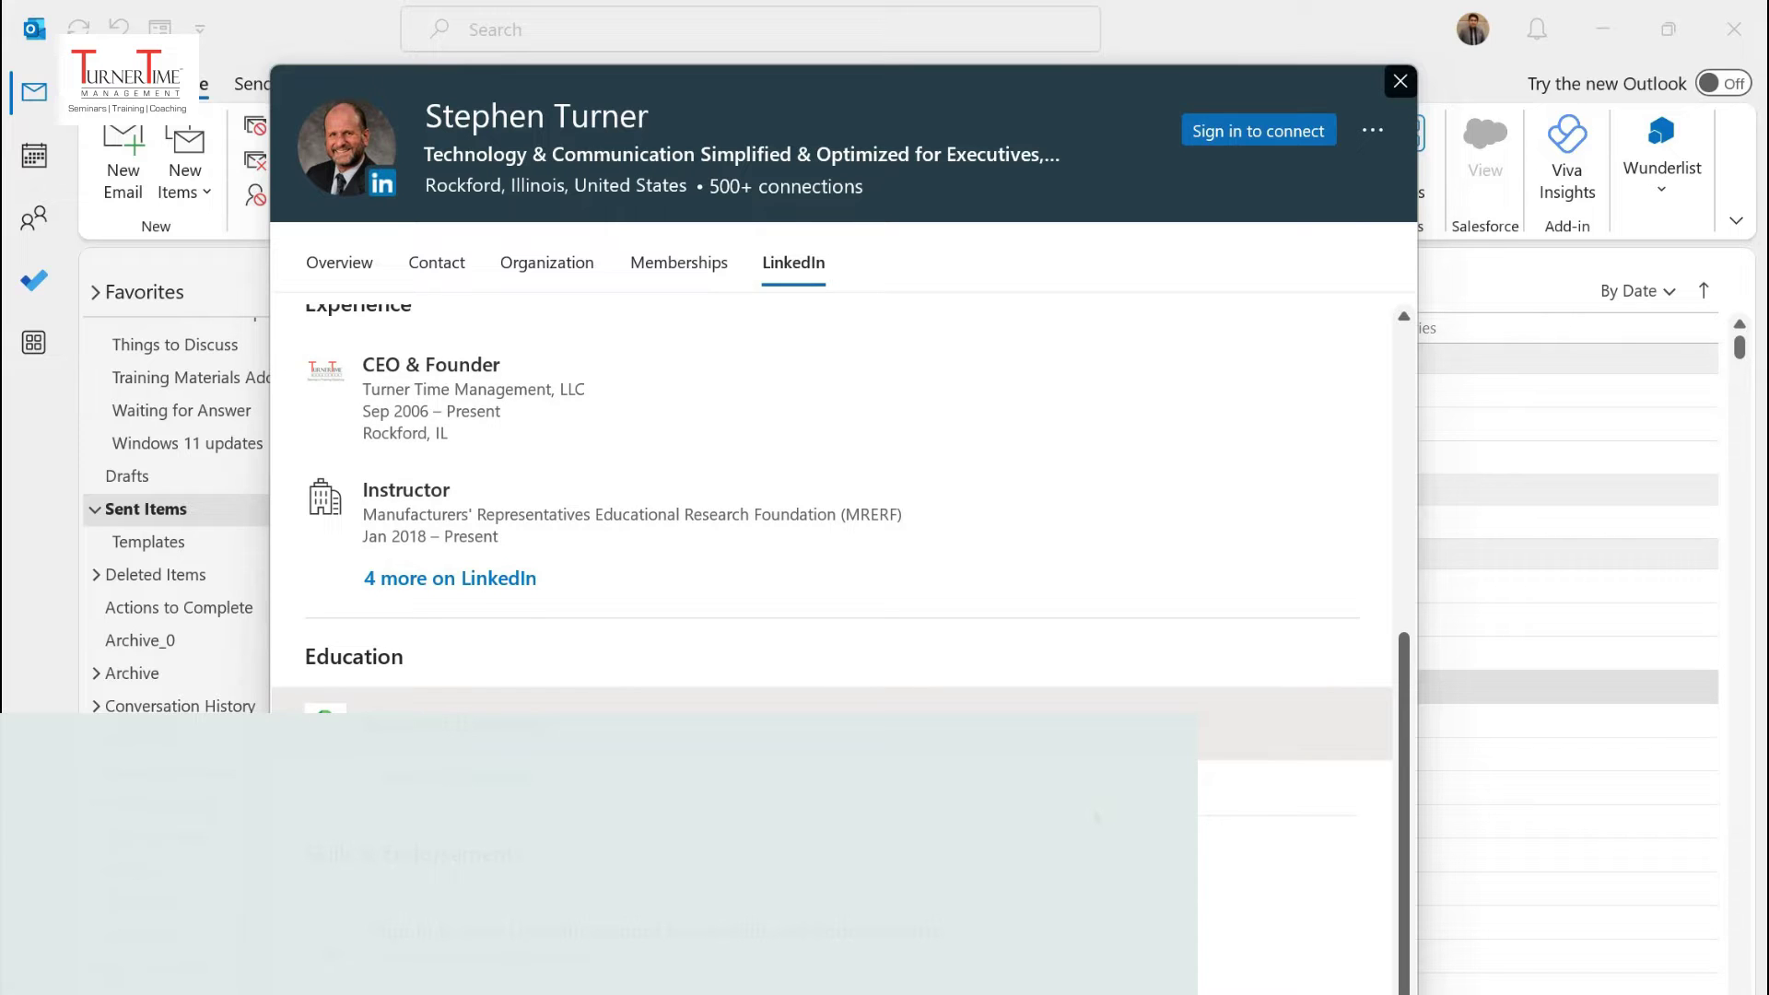
scroll(829, 507, up, 5)
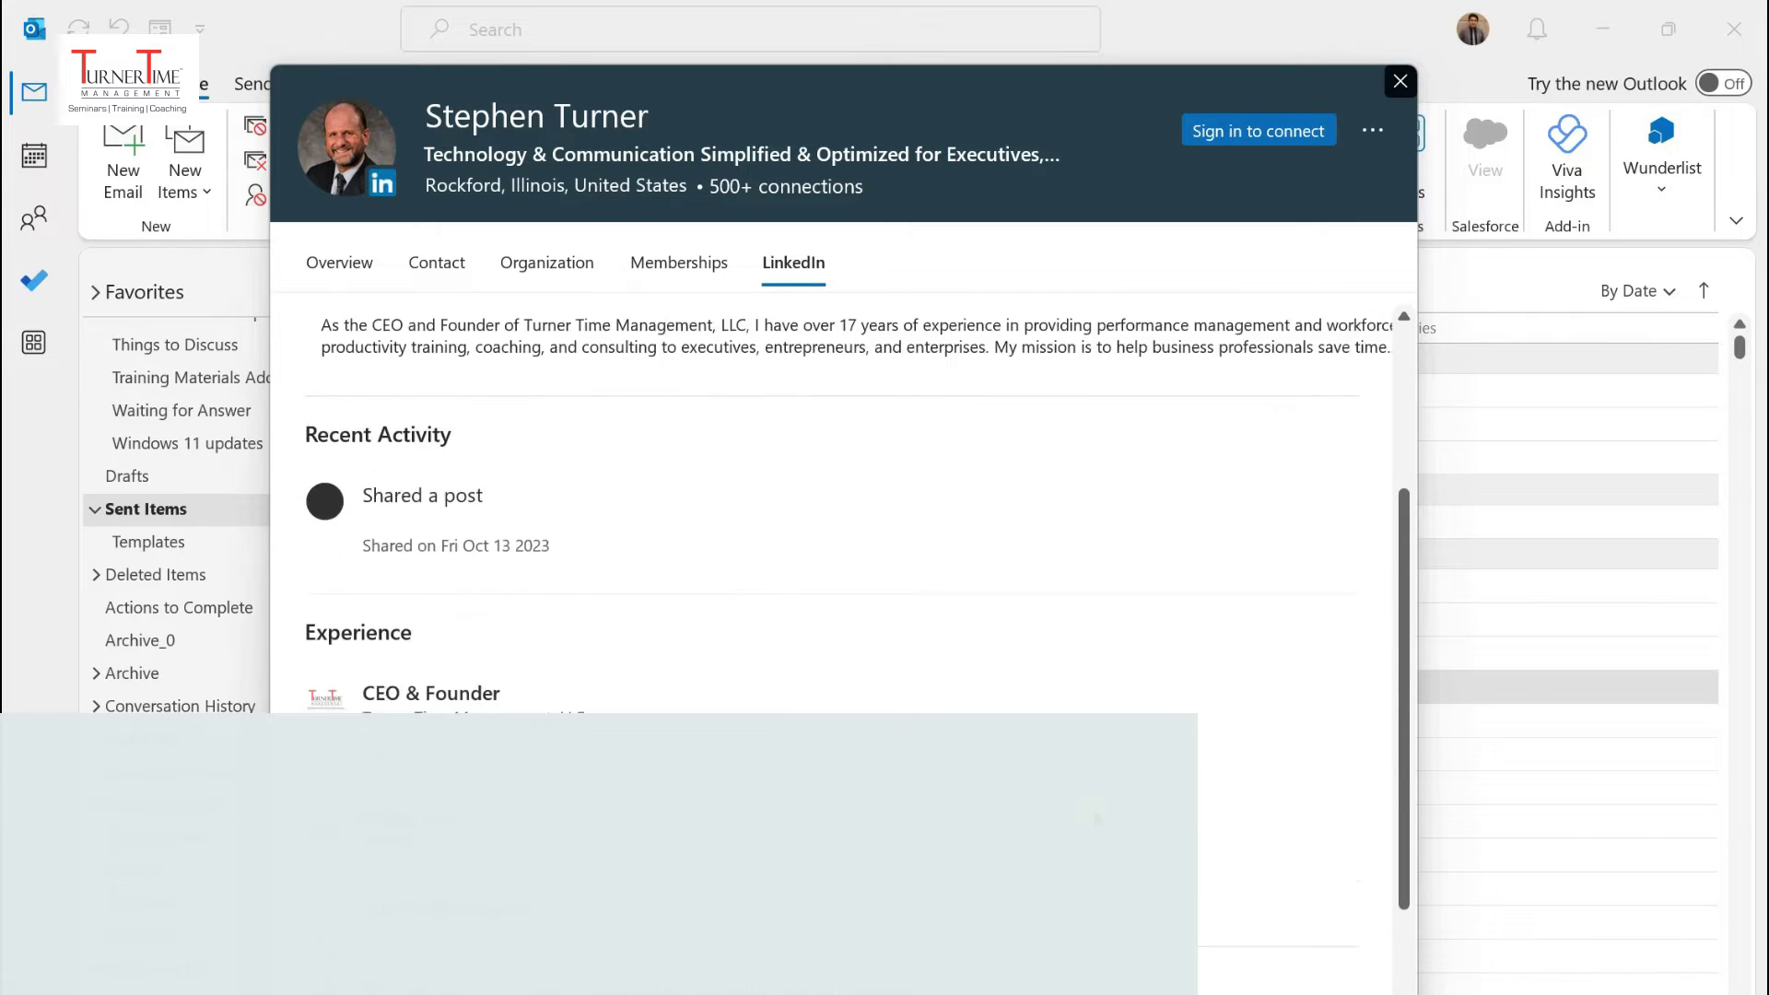
scroll(830, 507, up, 1)
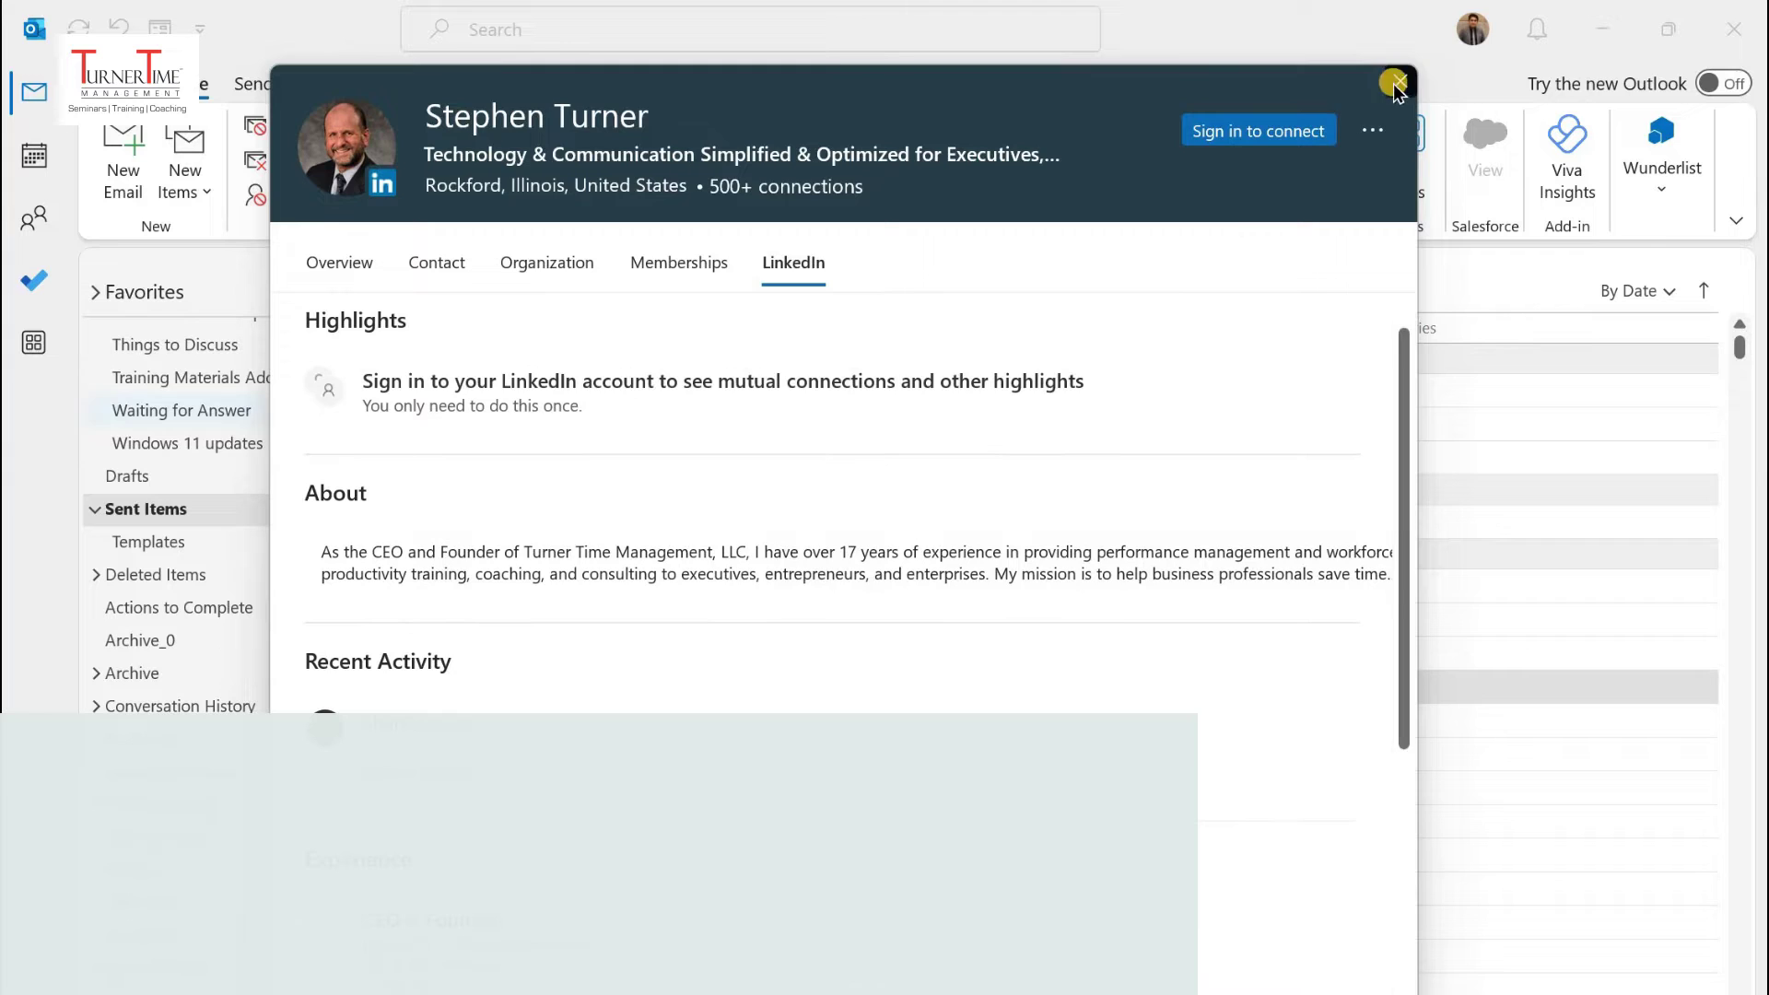
key(Escape)
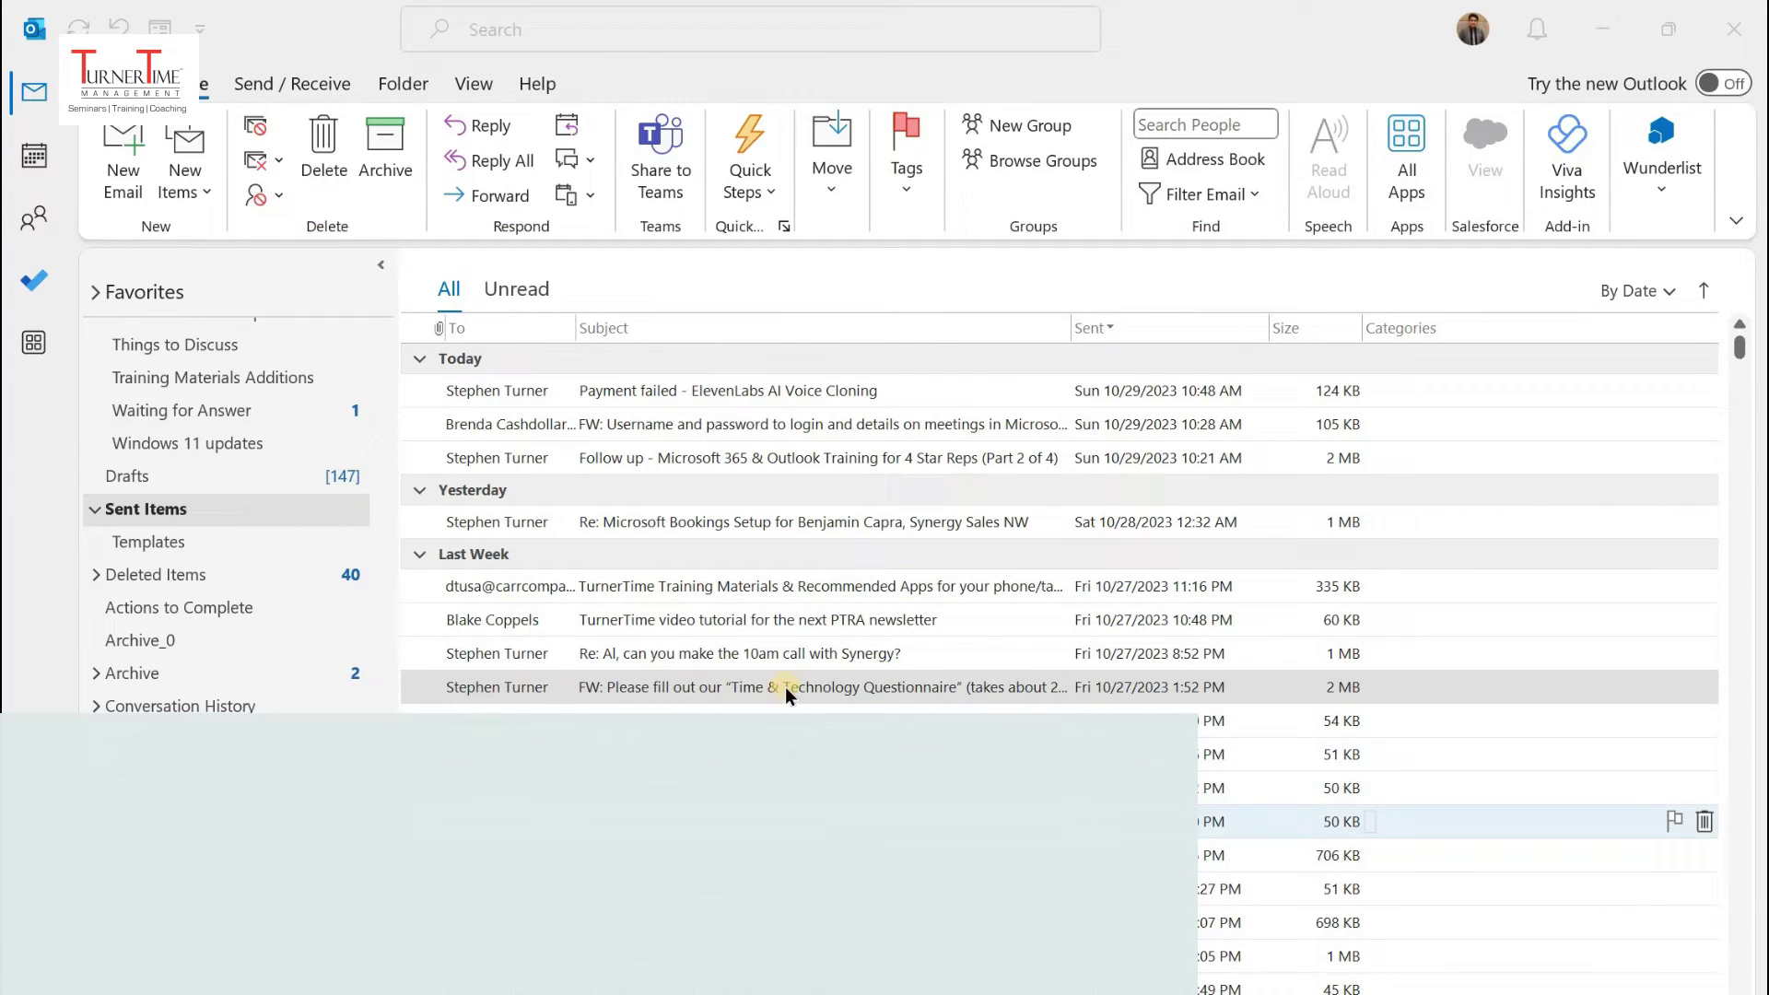
click(1039, 694)
double_click(1039, 695)
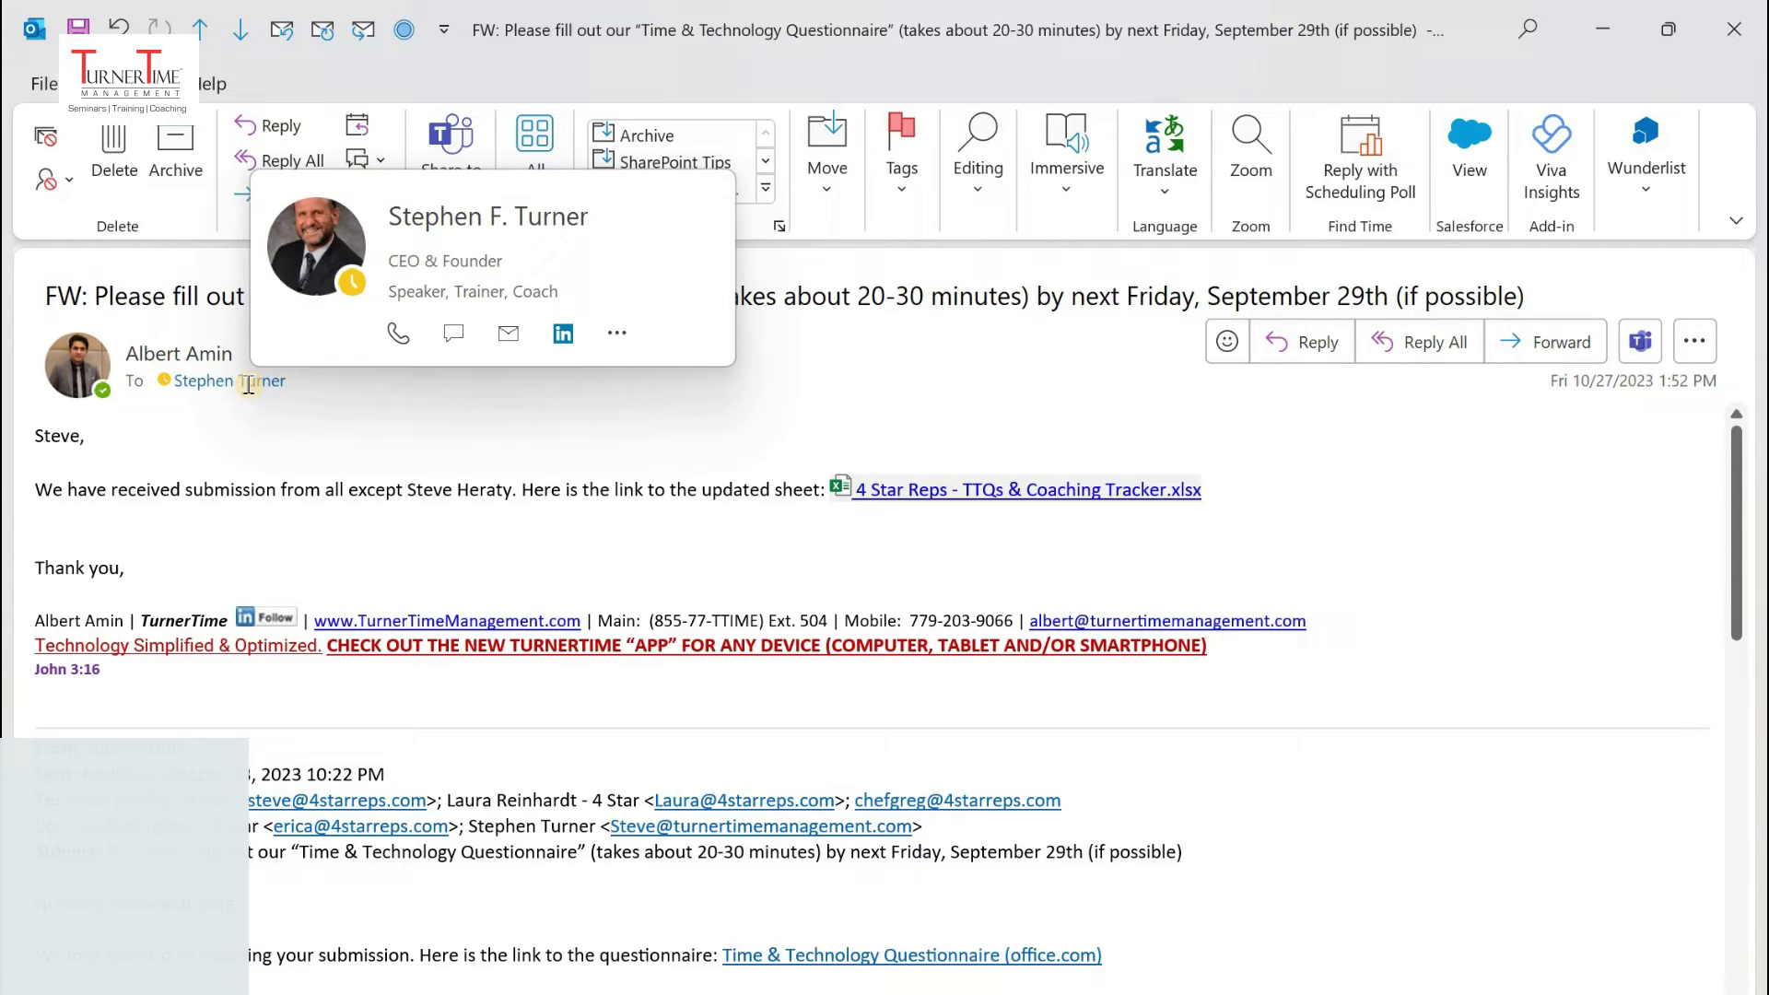
click(329, 348)
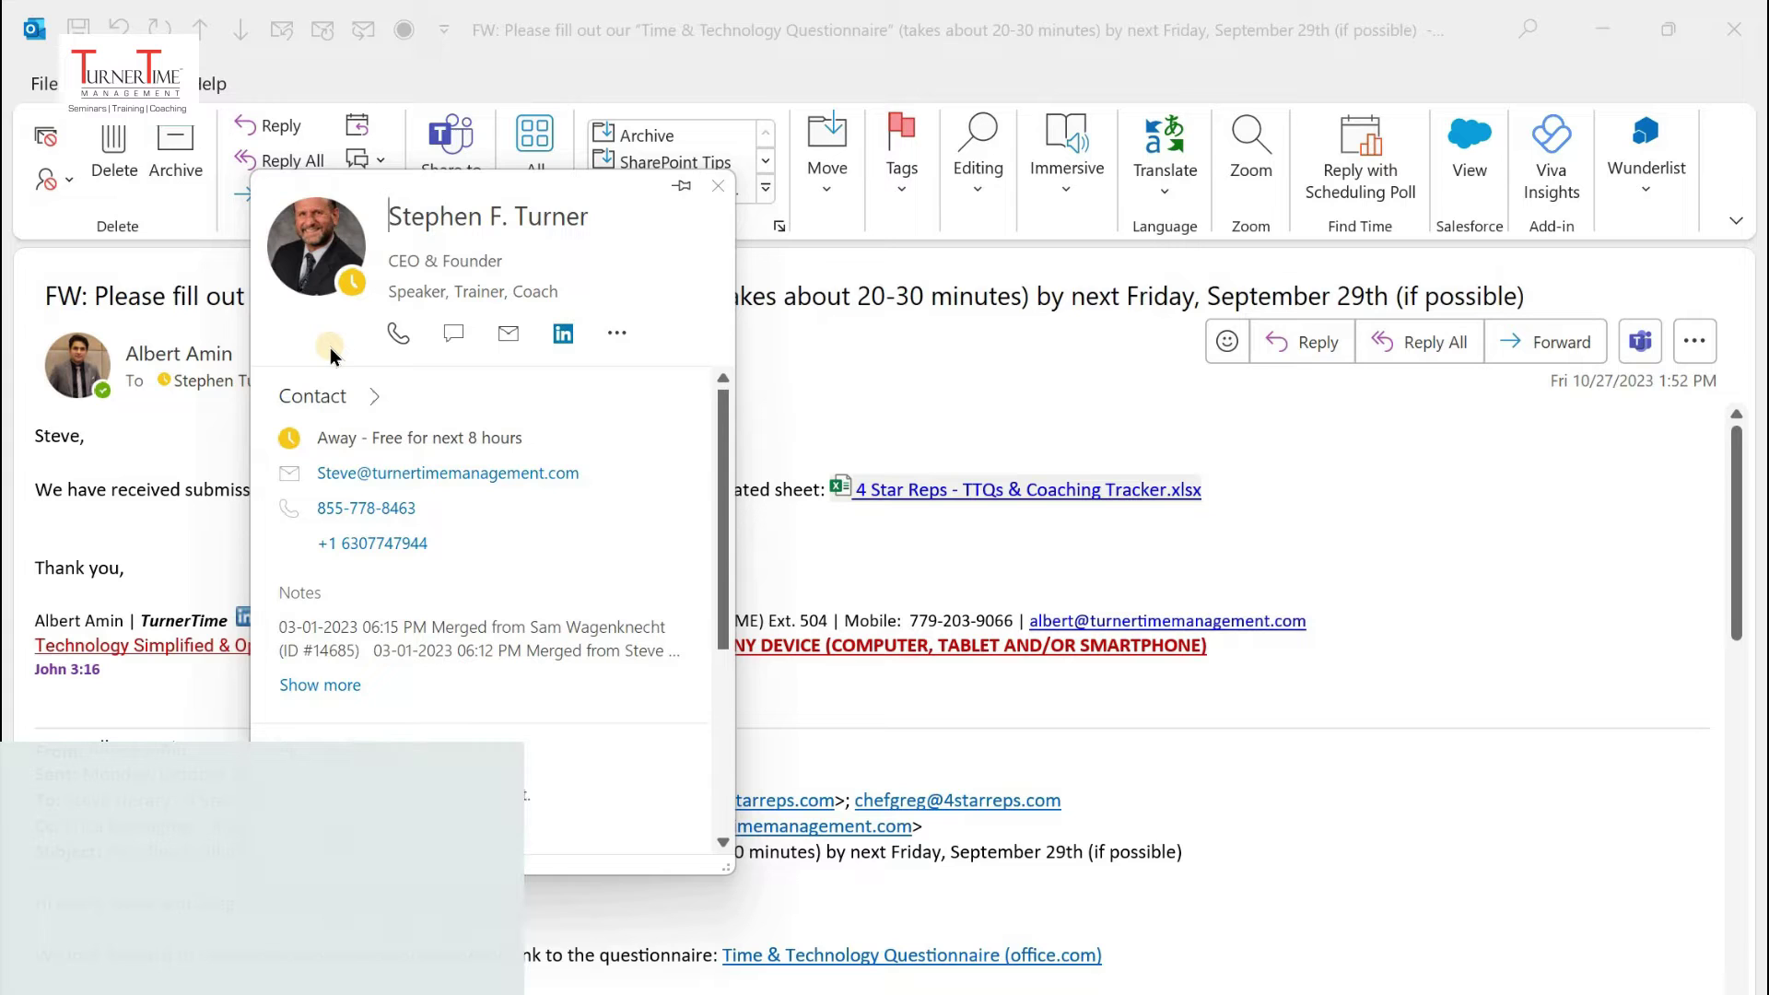
click(564, 333)
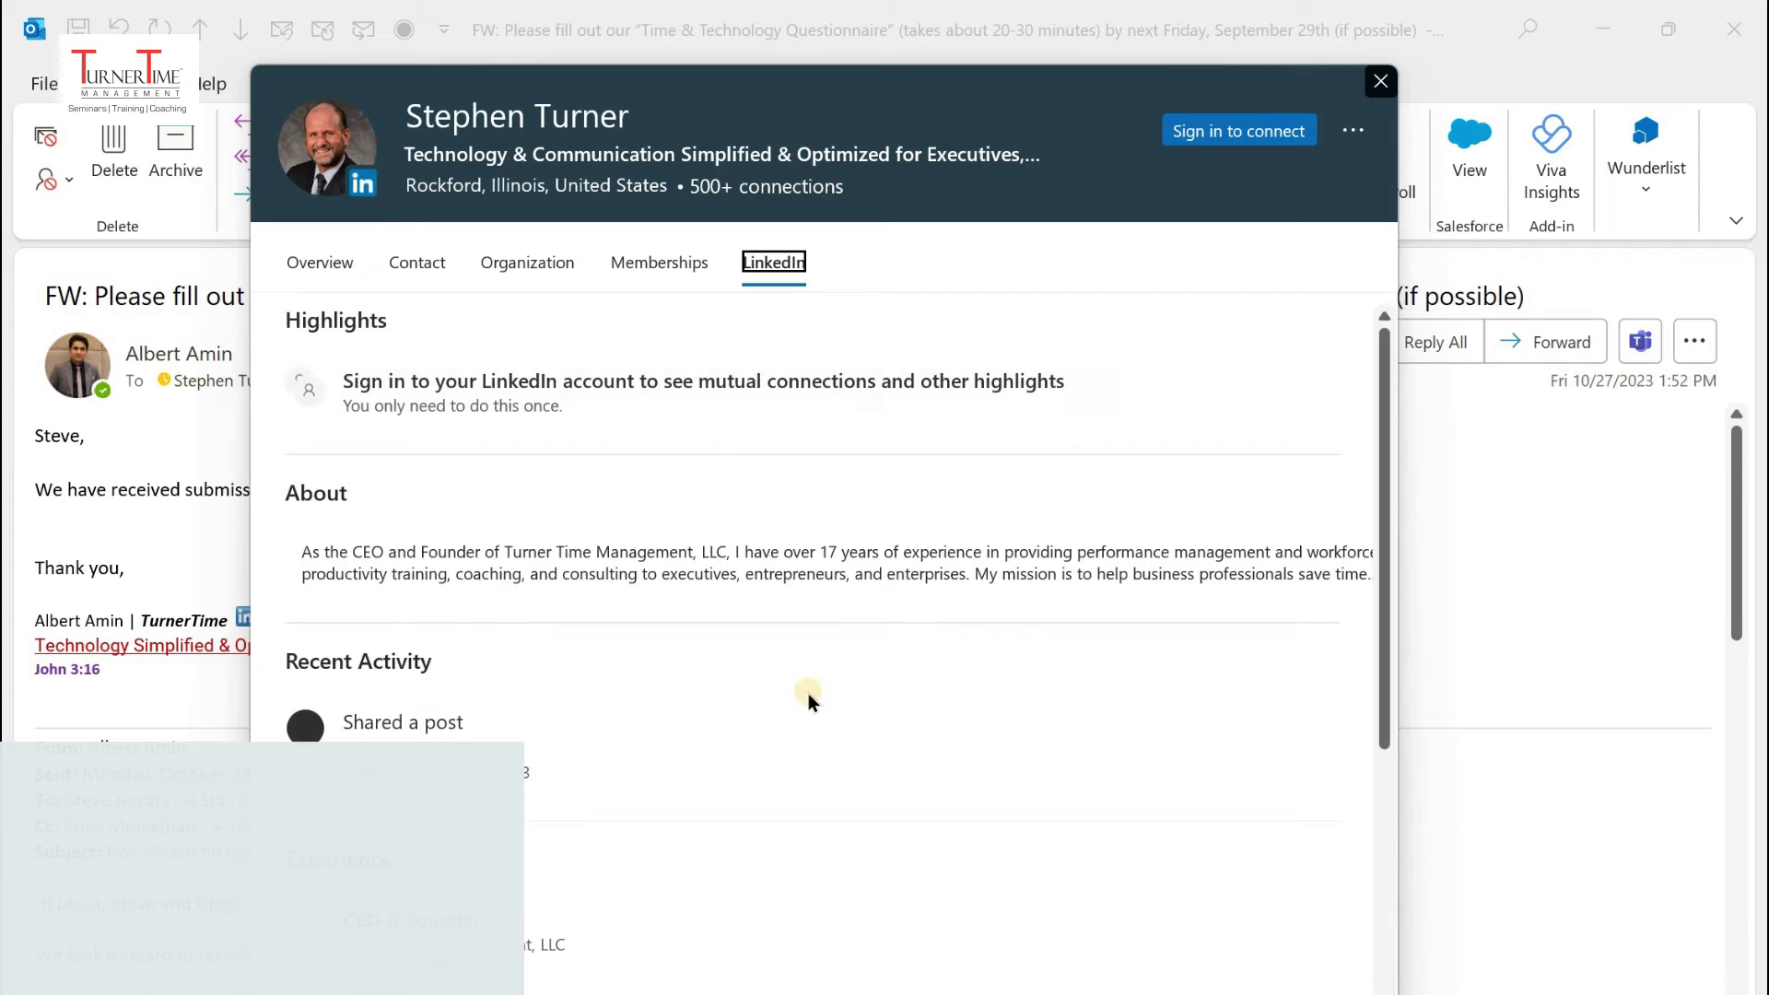
scroll(876, 748, down, 5)
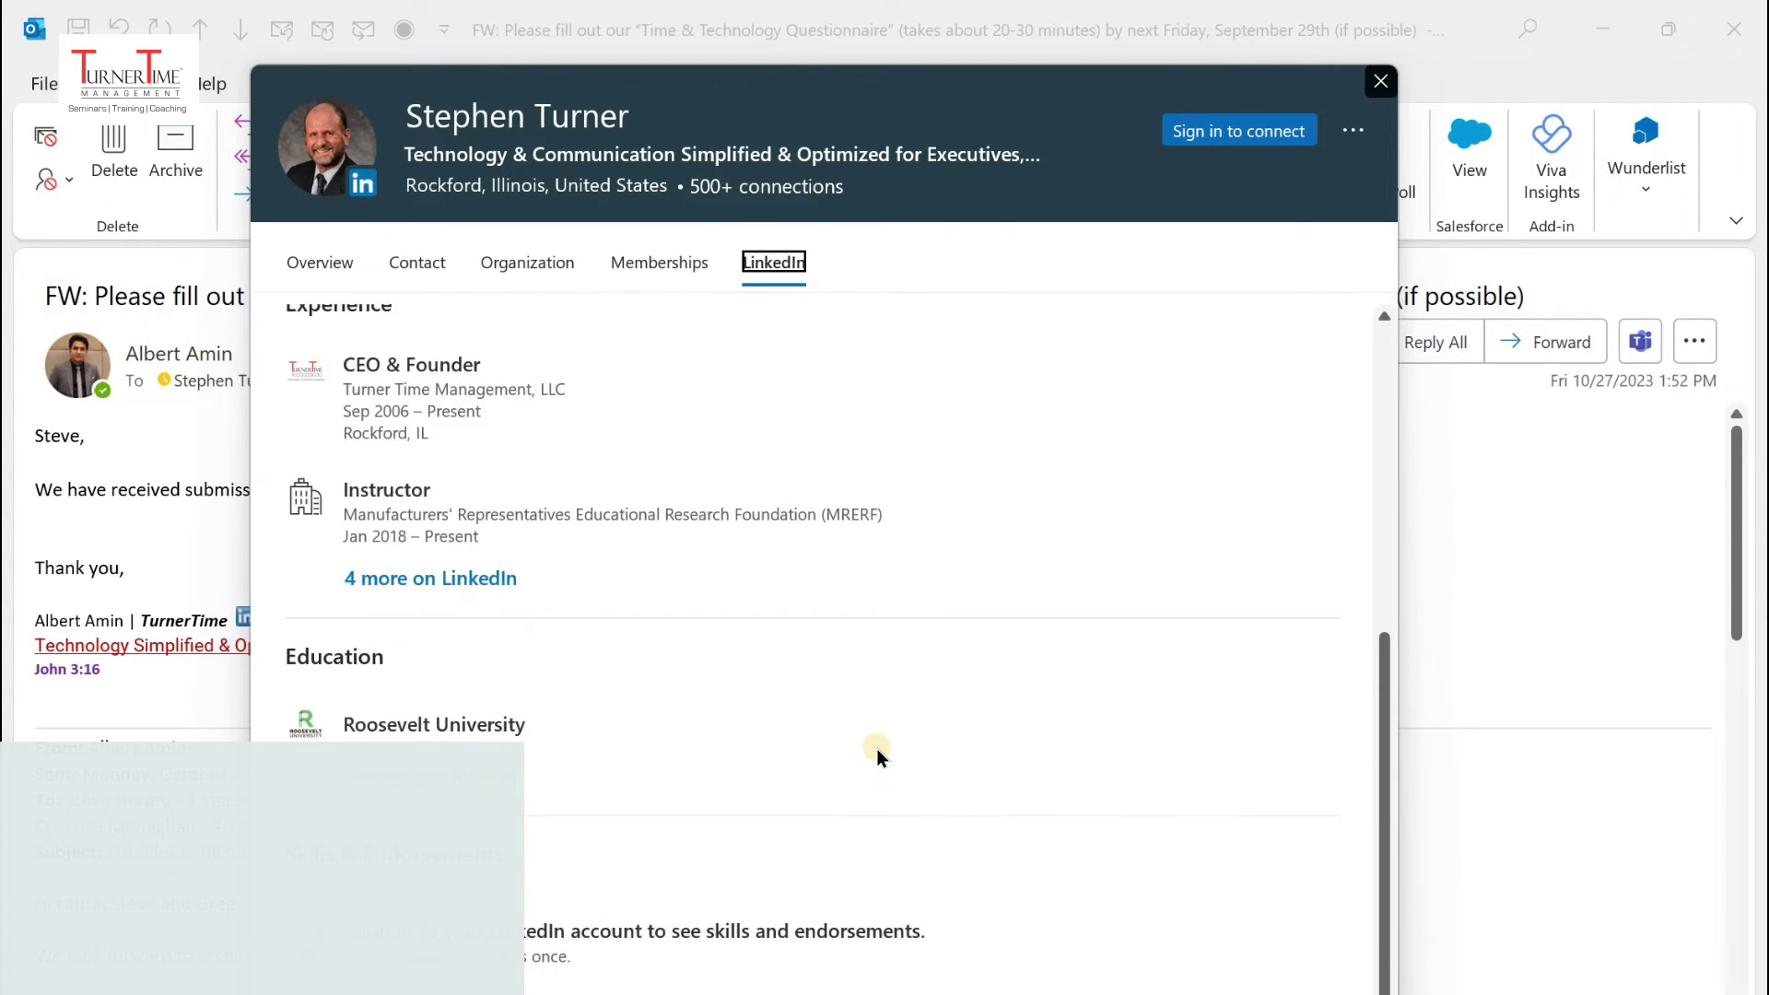
scroll(877, 748, up, 5)
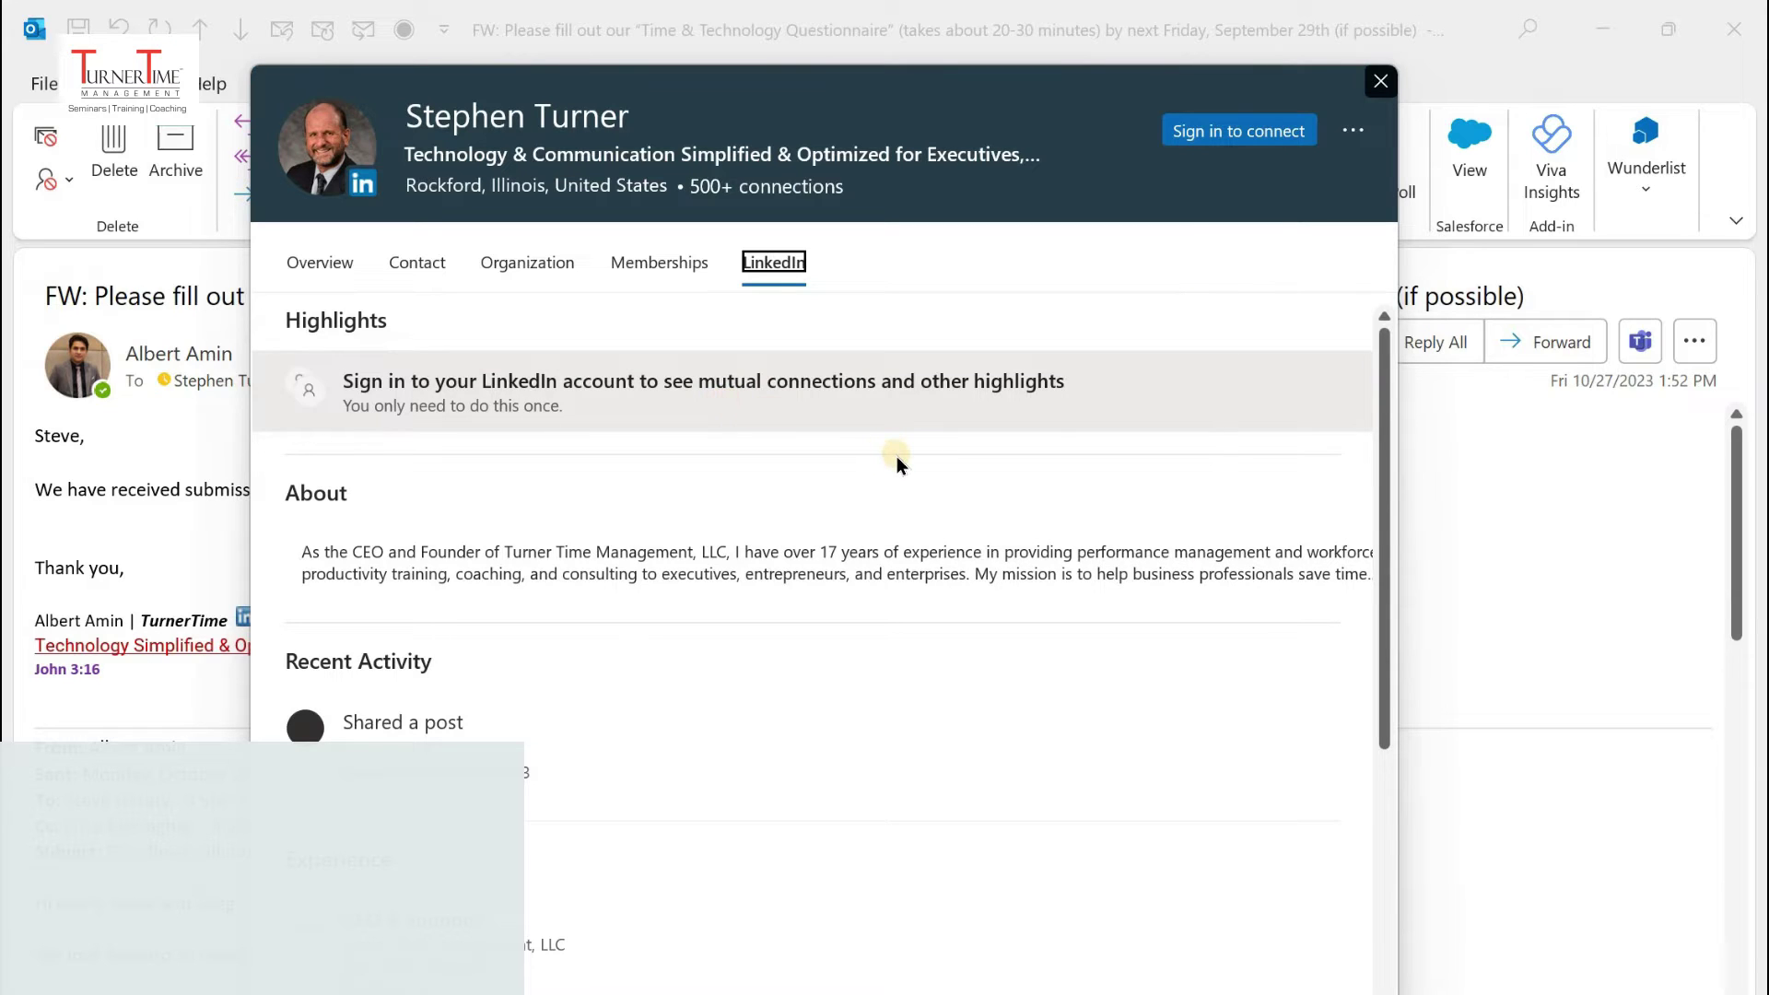
click(1226, 147)
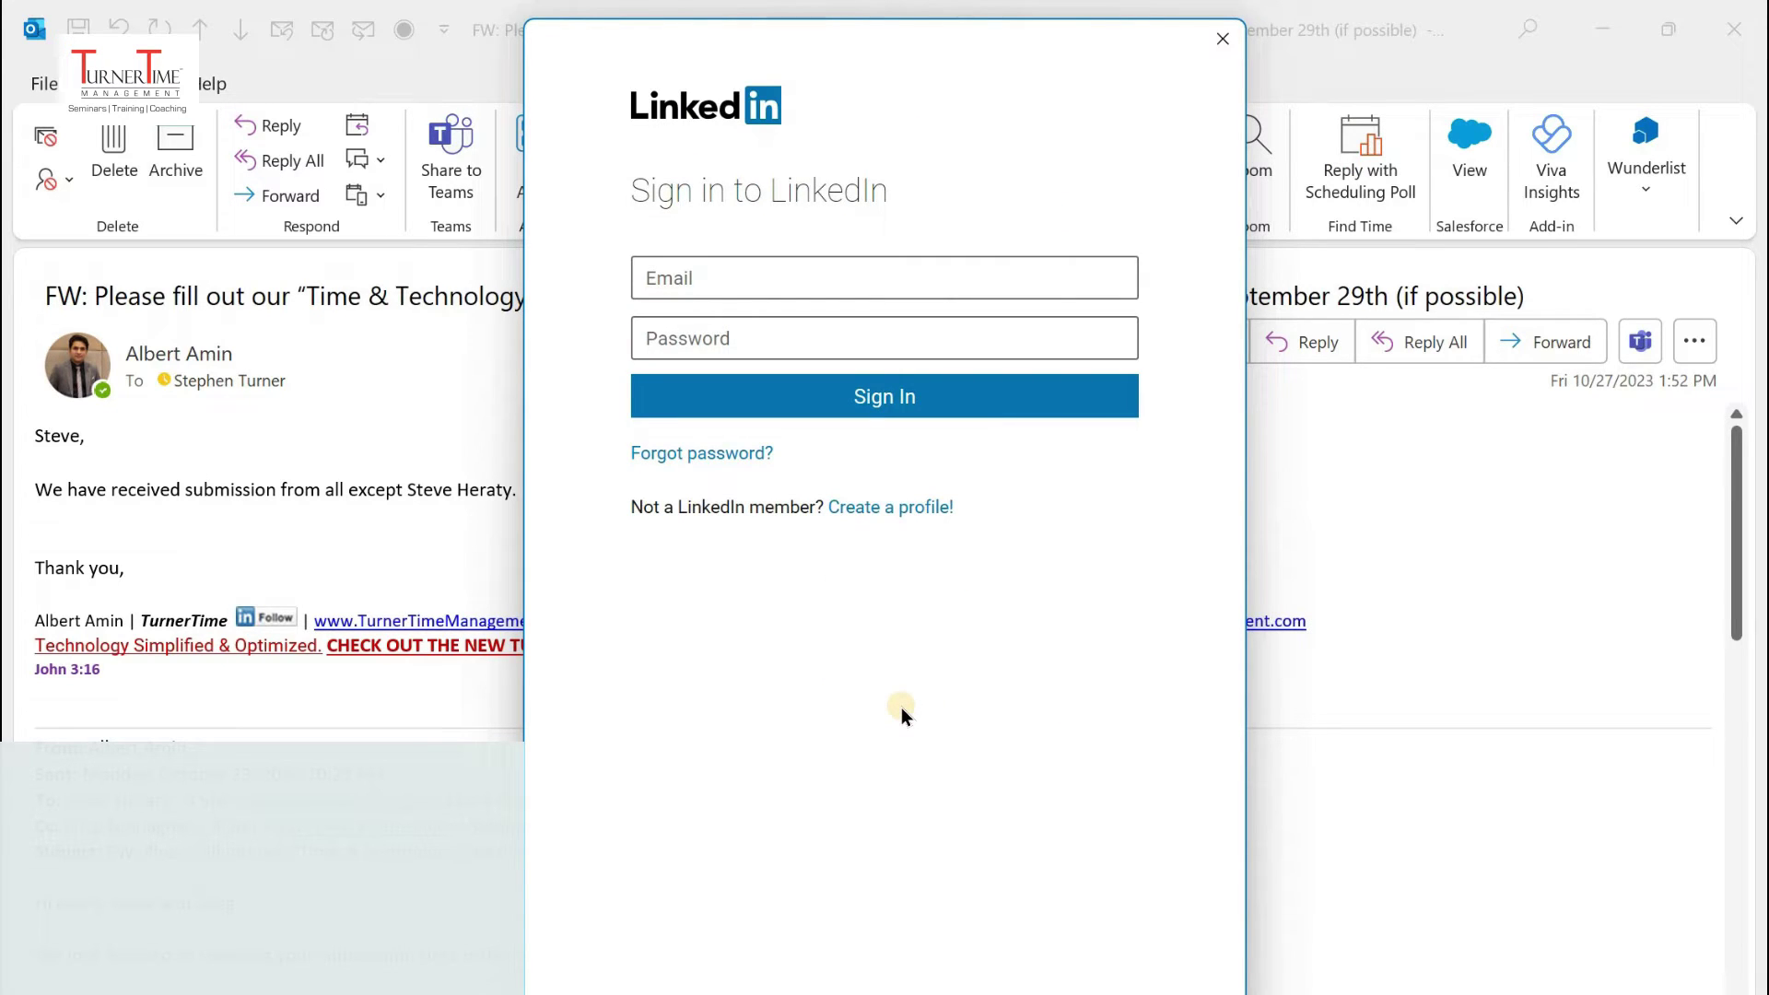
click(800, 281)
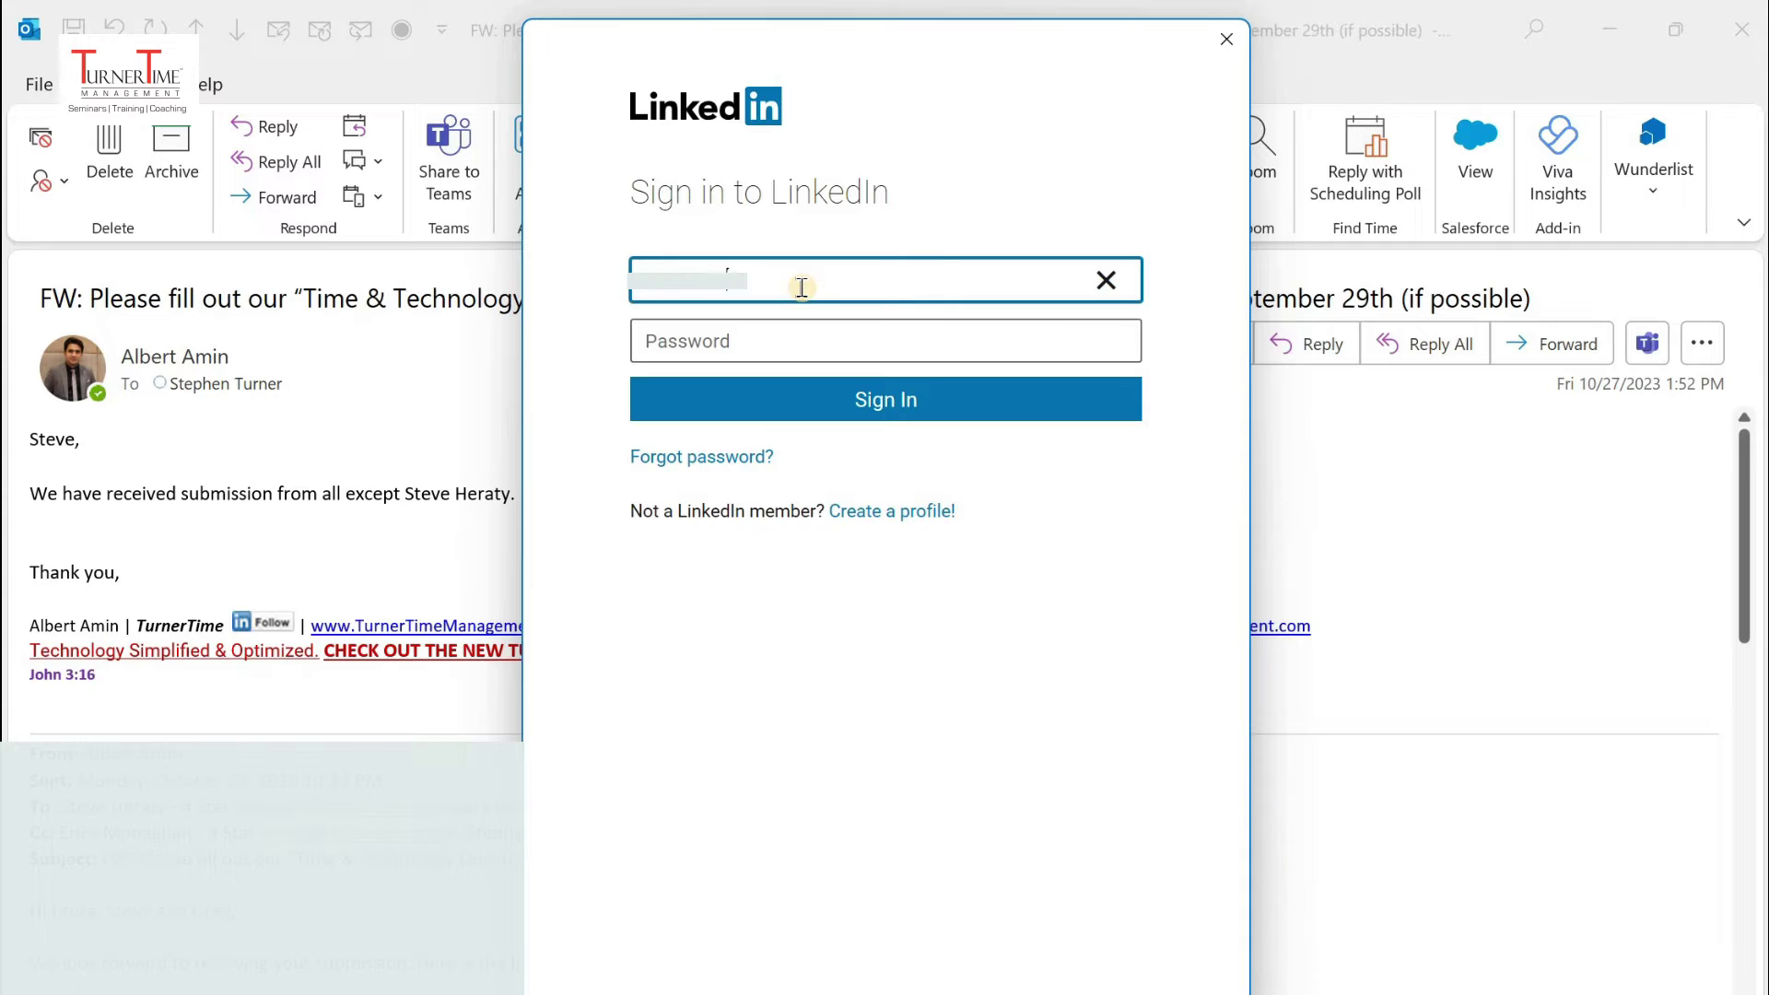
text(ymail.com)
click(725, 337)
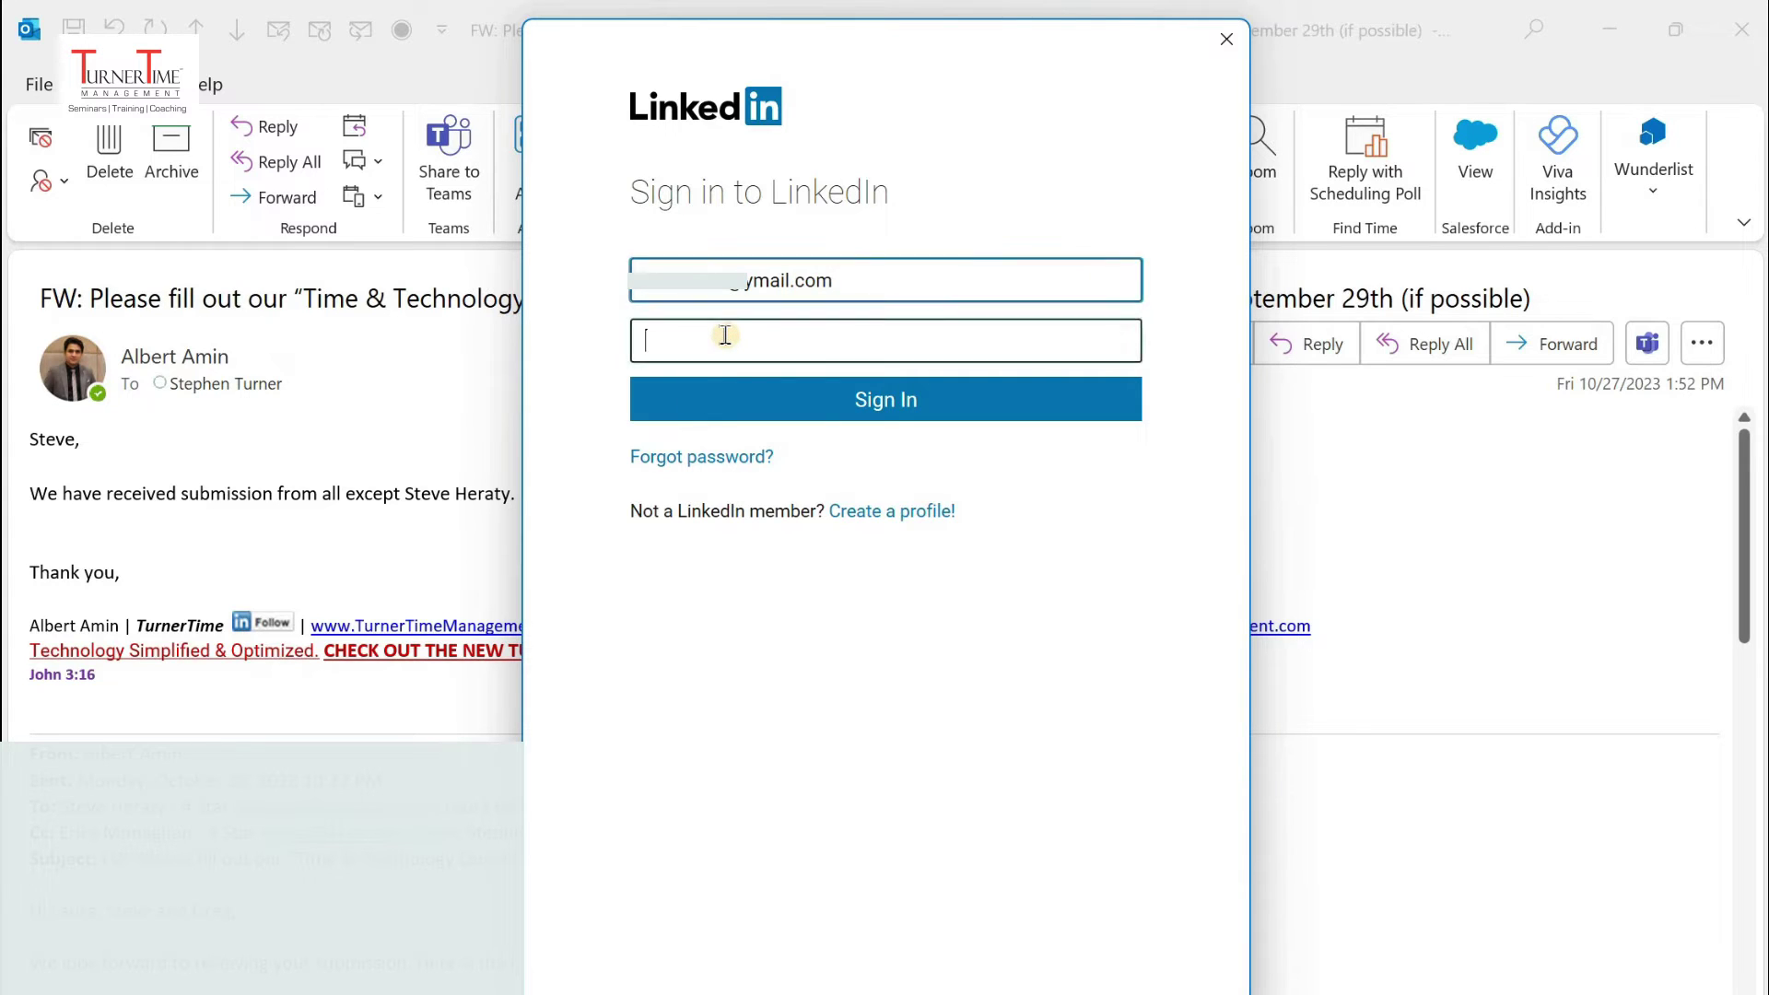
text(aaaaaaaaaa)
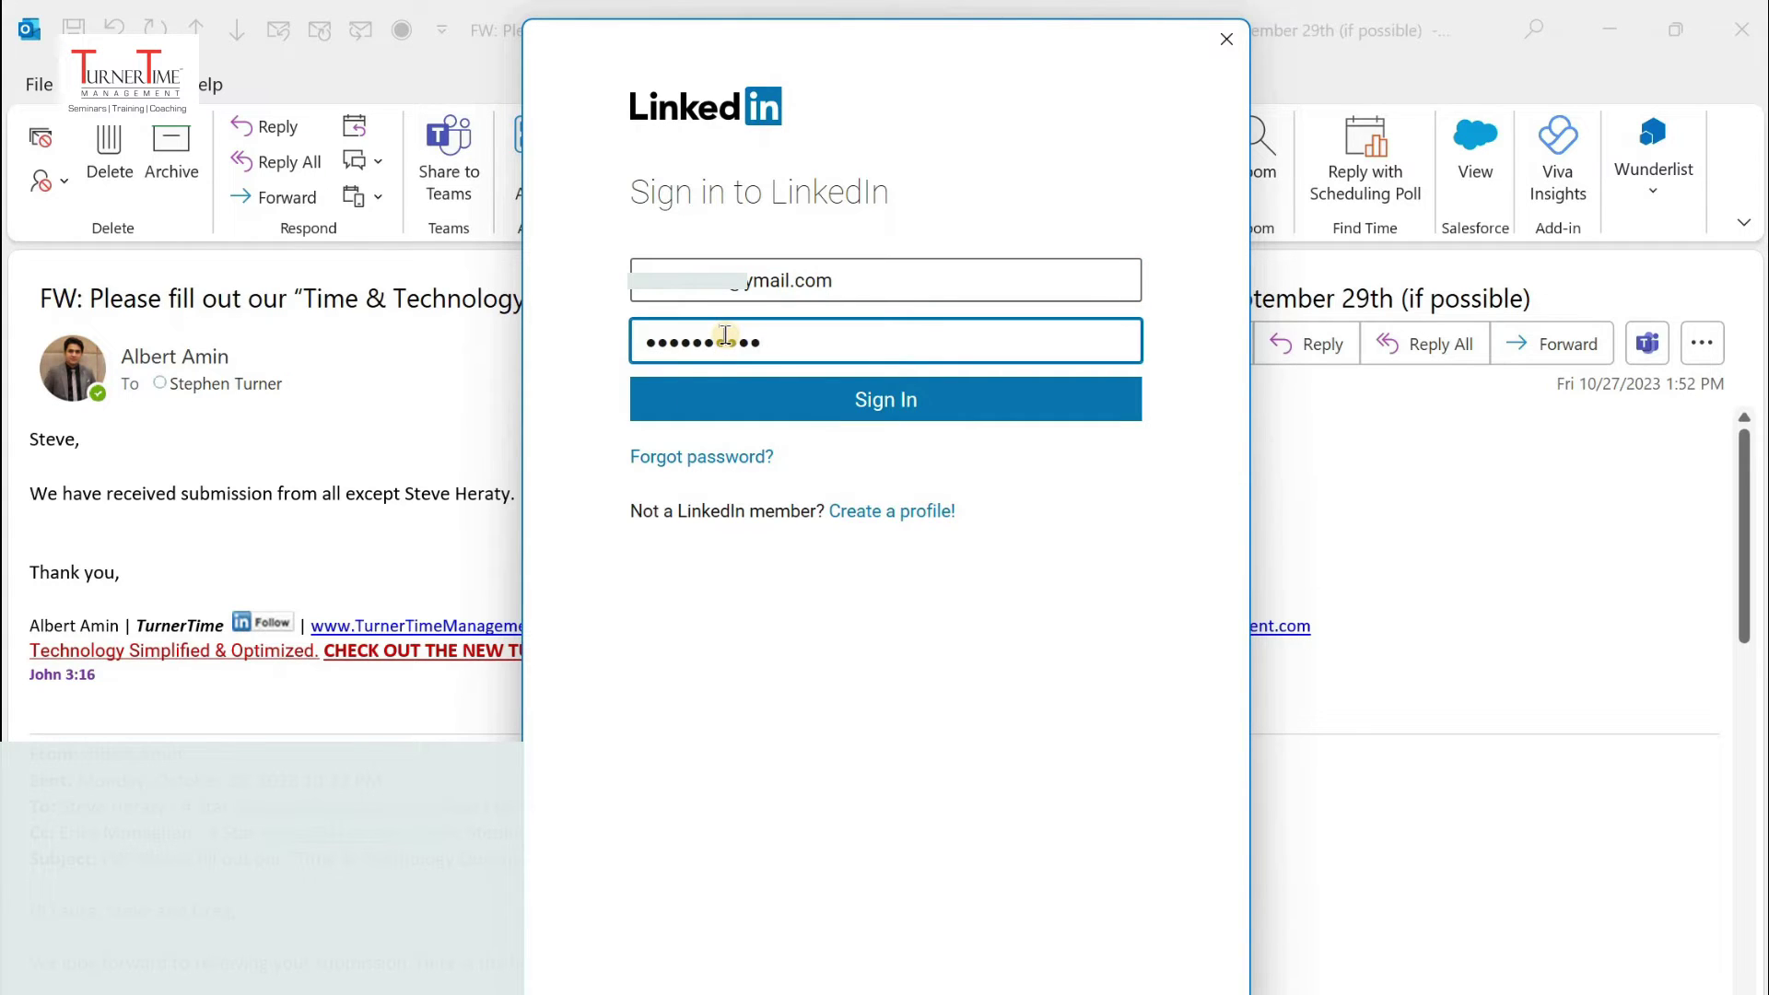
text(aa)
click(970, 405)
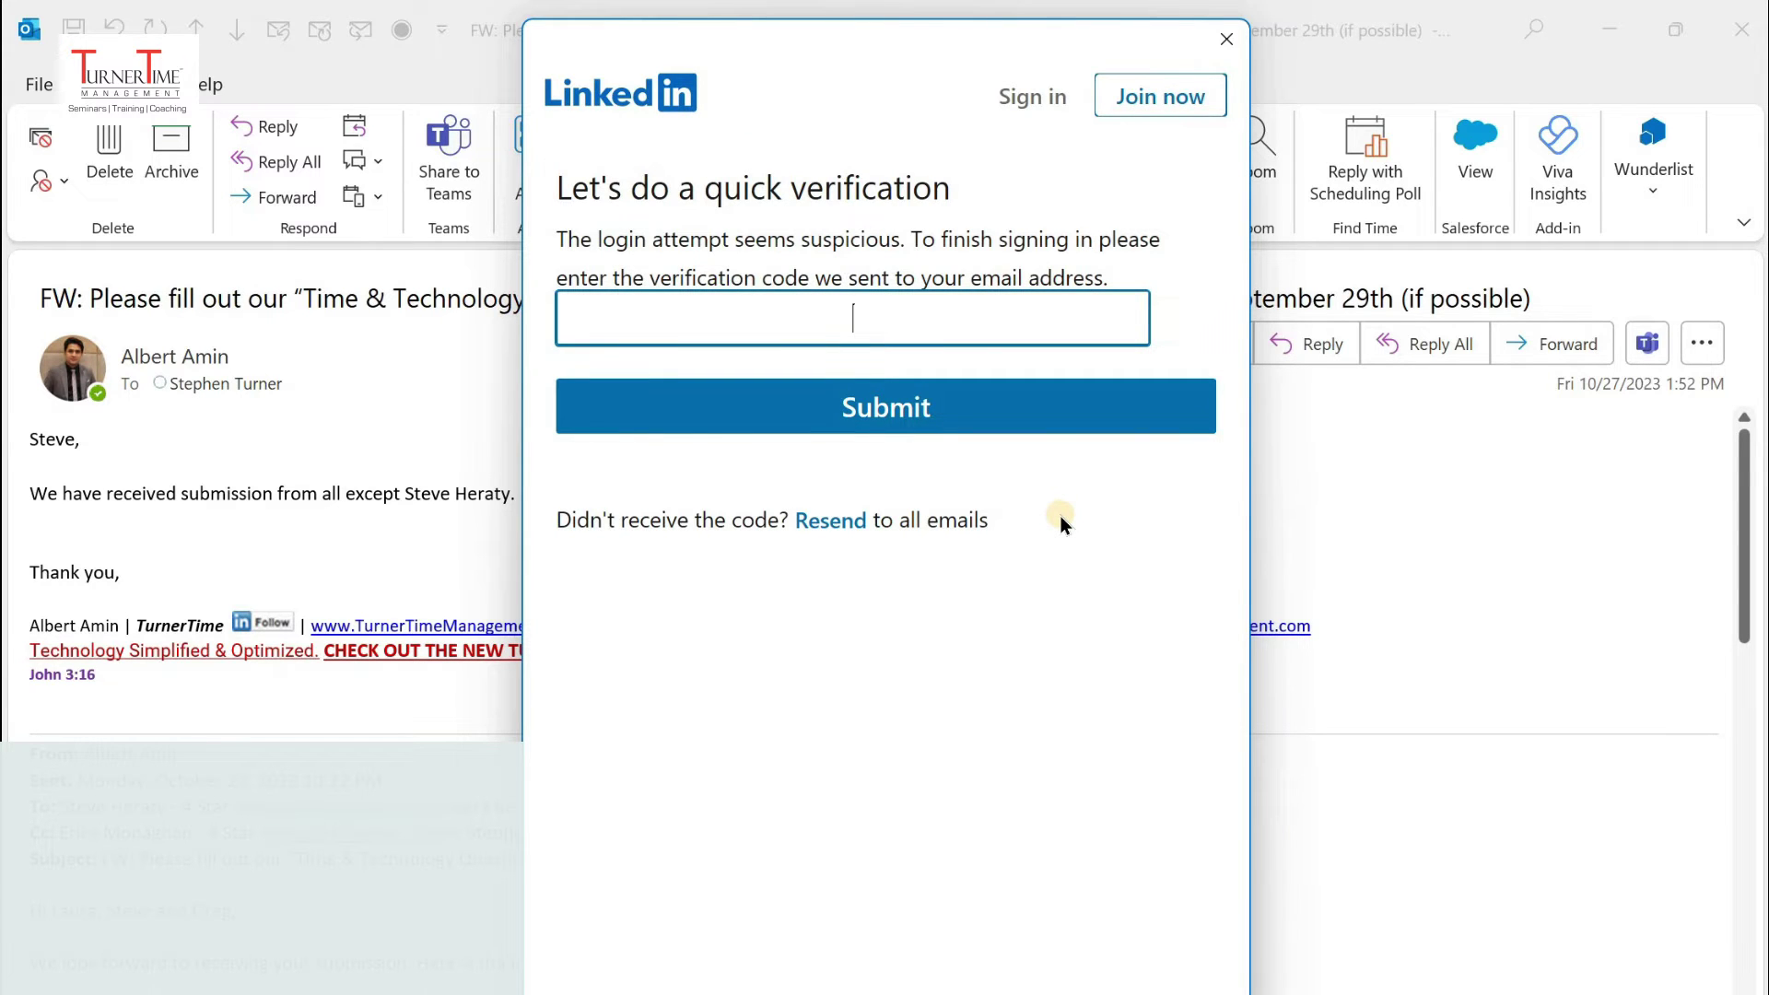
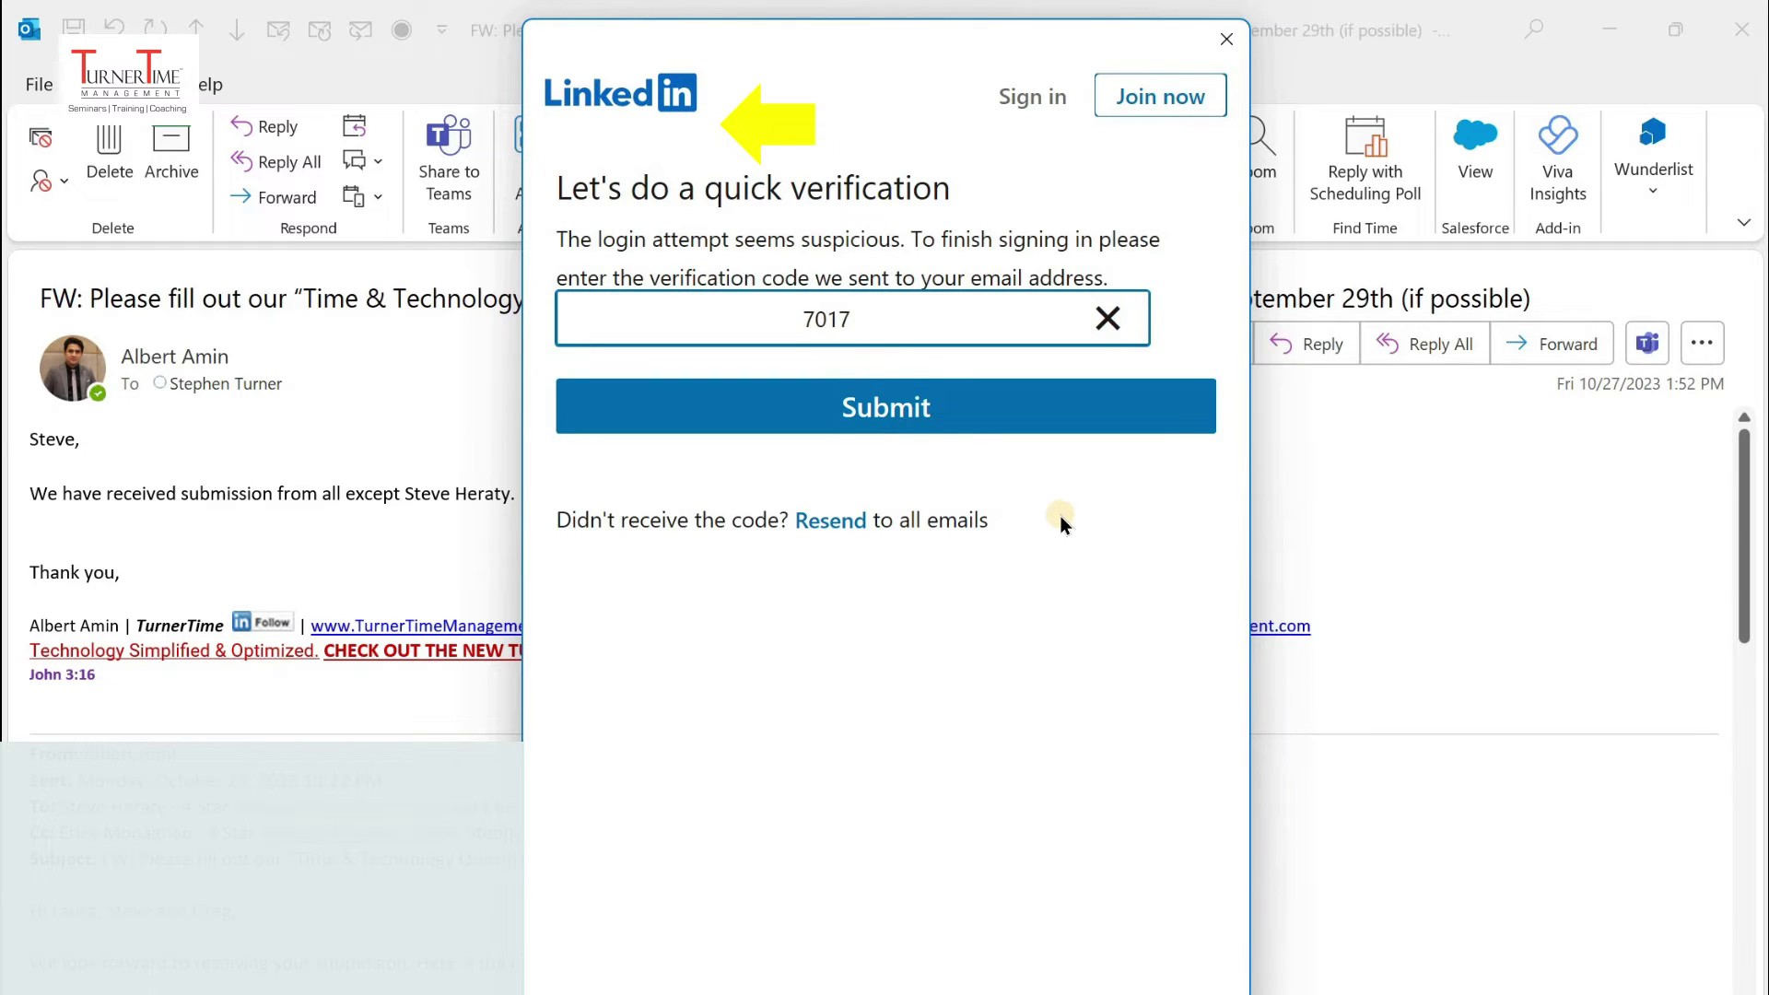
- Submit the verification code, accept both account-connection consent steps, and dismiss the confirmation
key(Return)
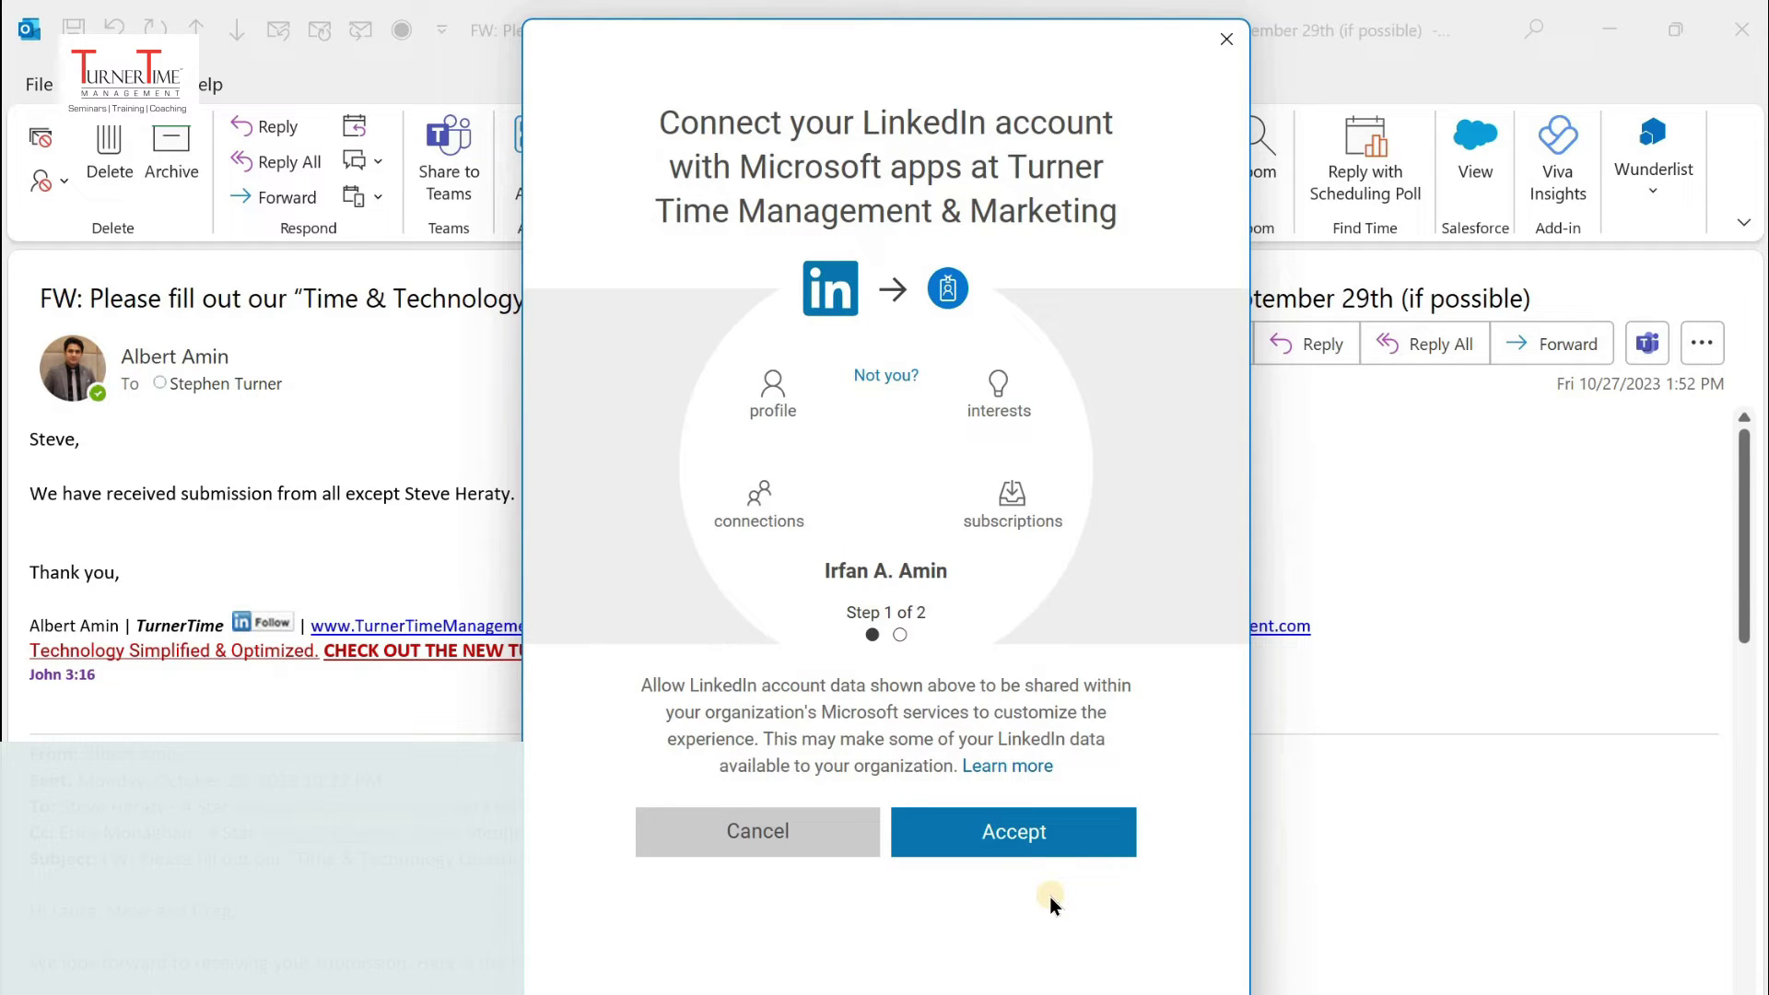
click(1049, 840)
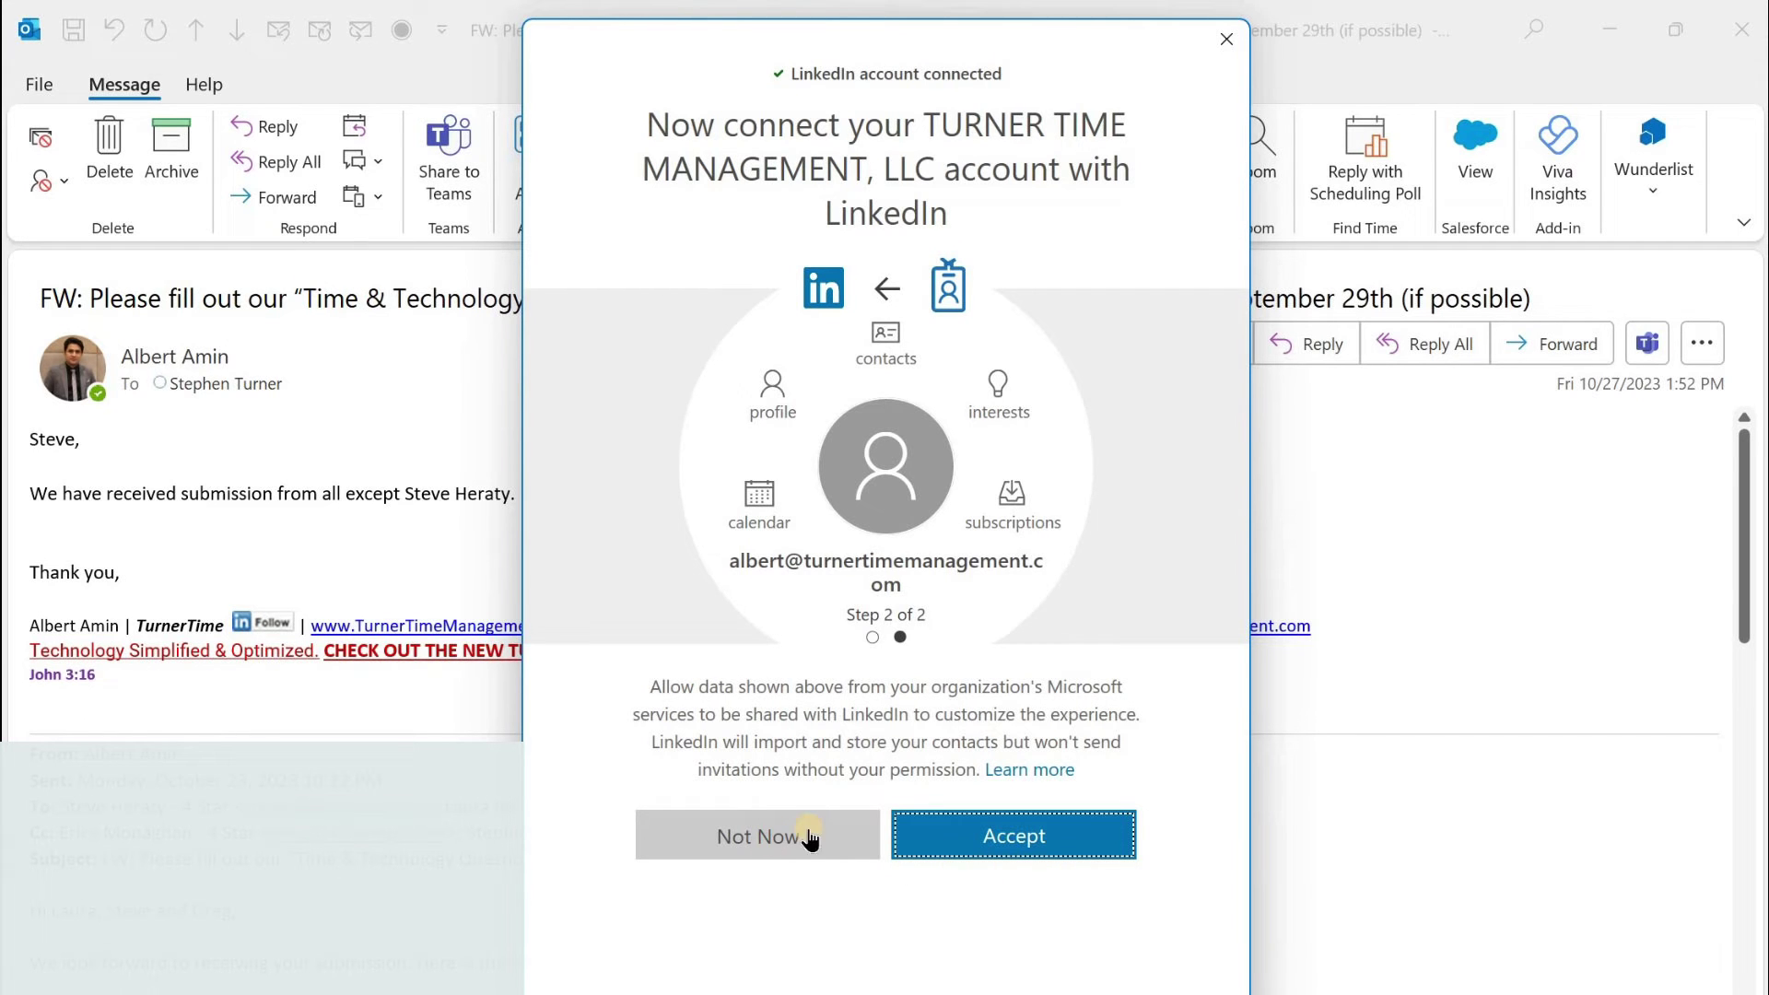
click(1014, 850)
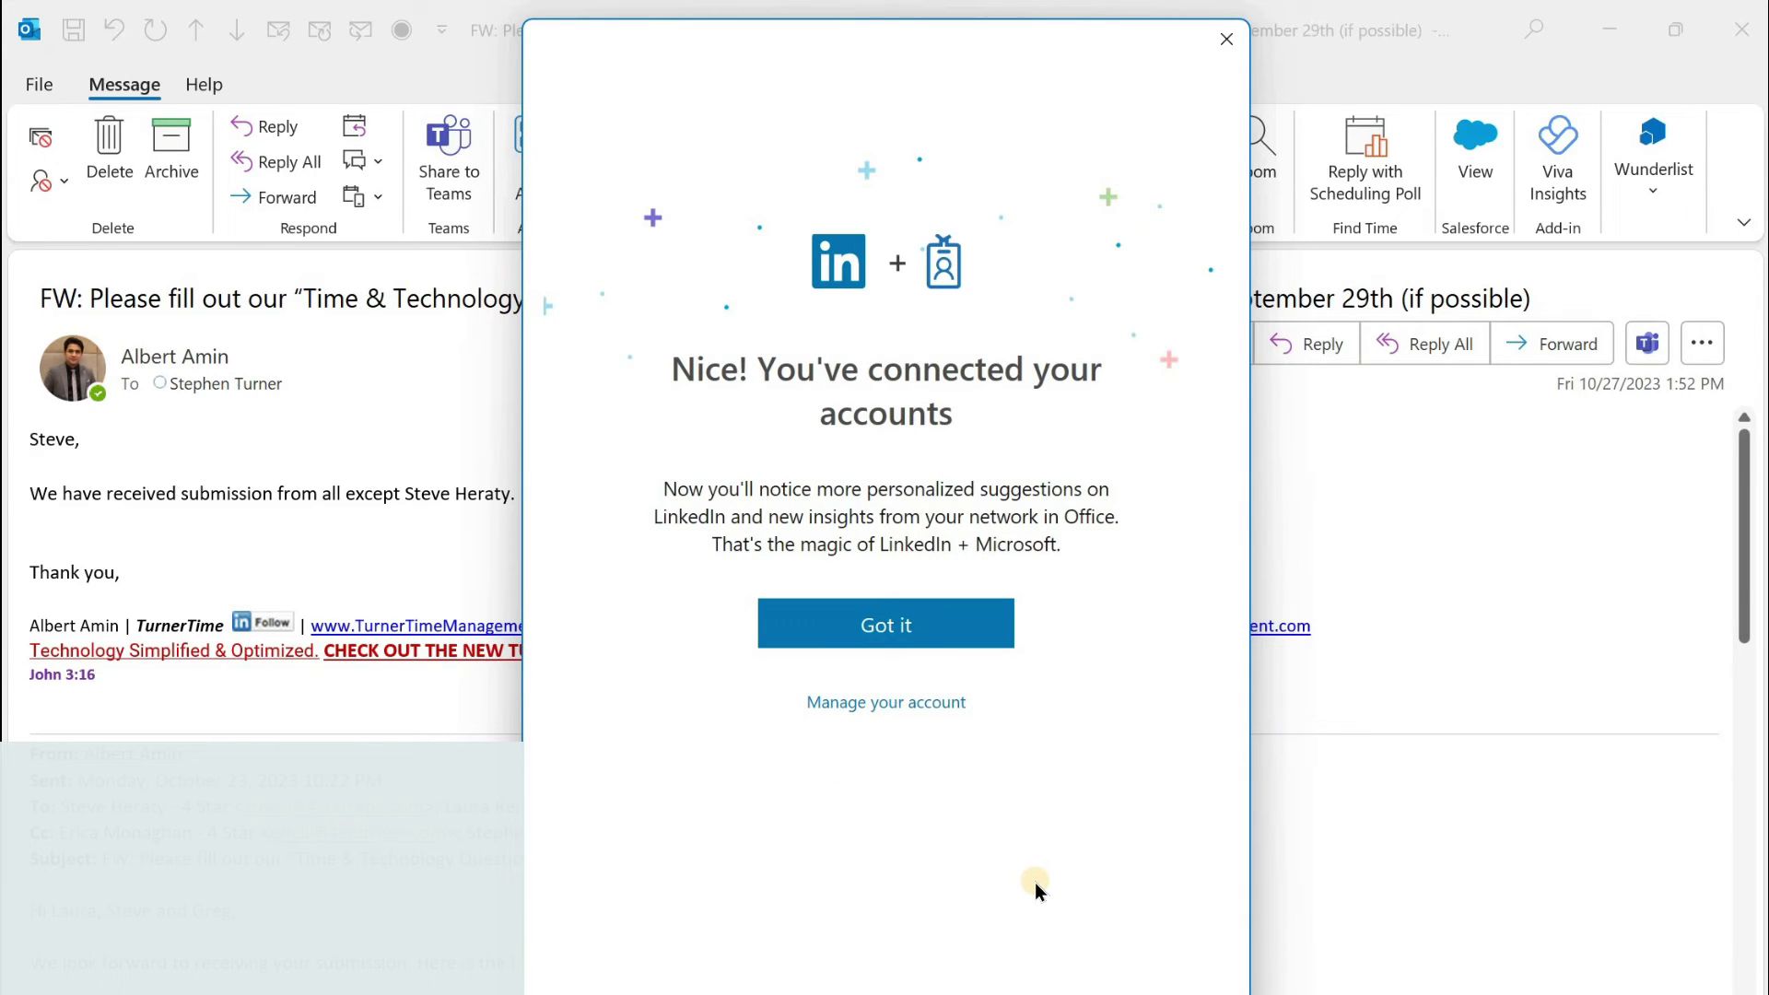
click(942, 626)
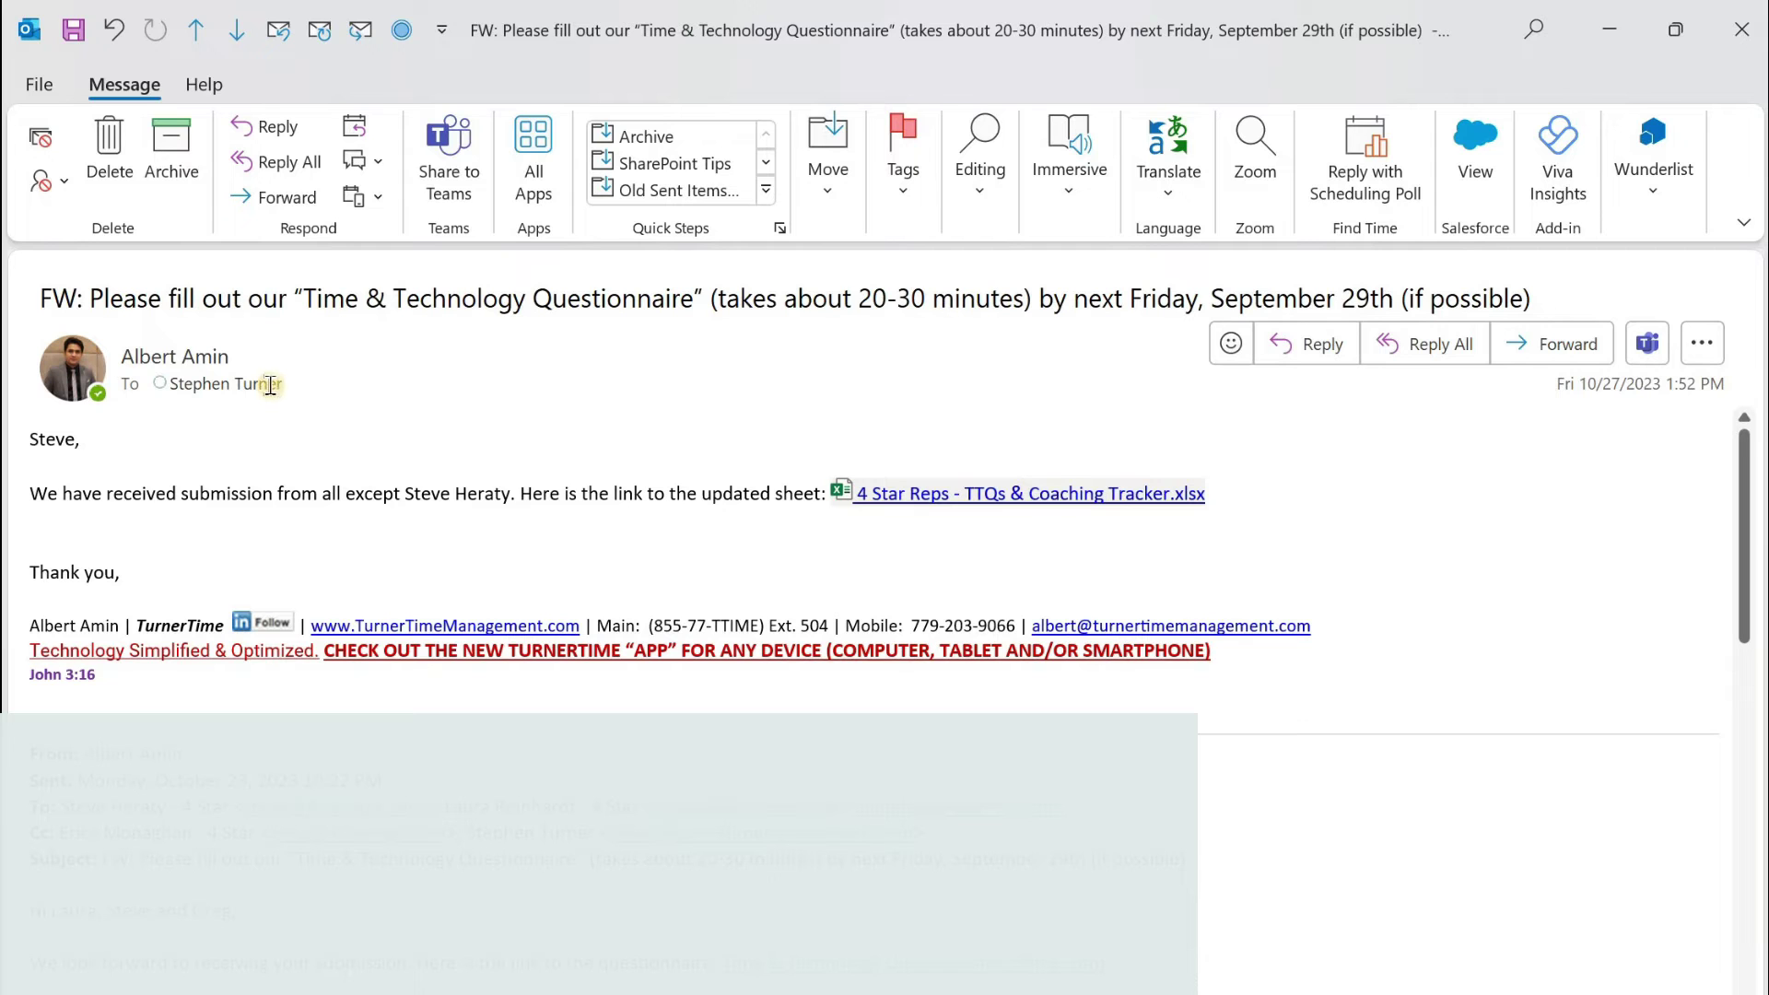
mouse_move(225, 383)
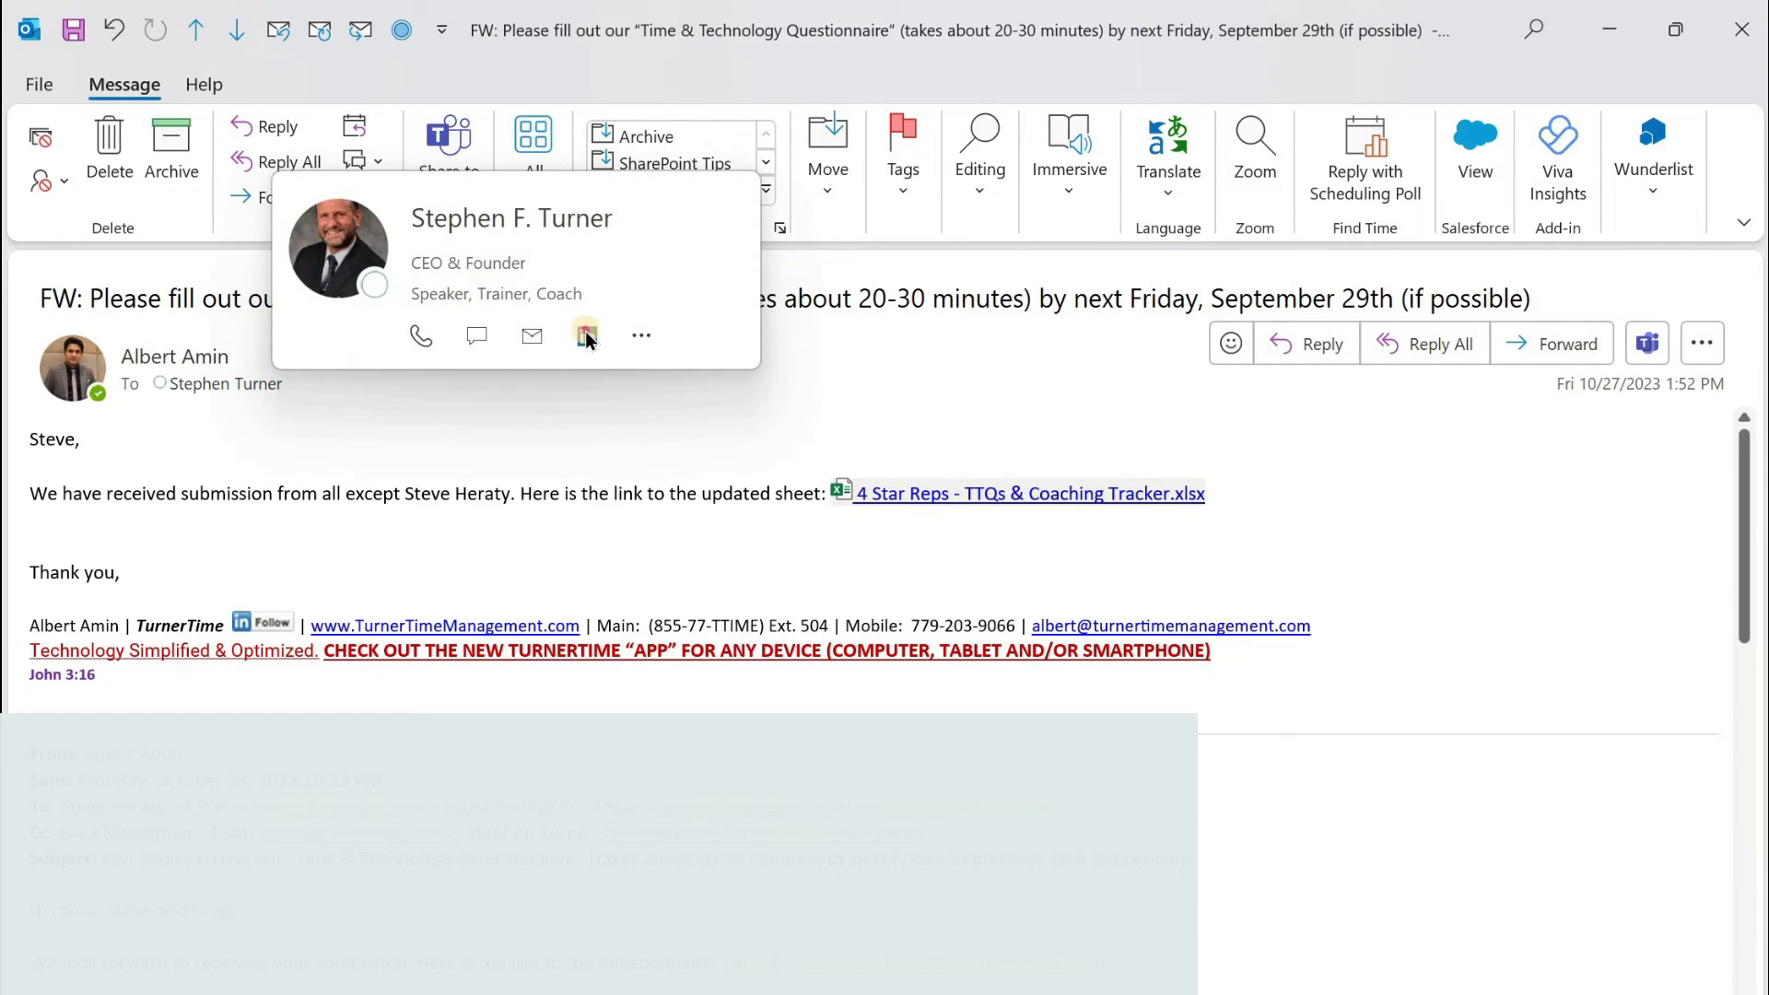
click(586, 335)
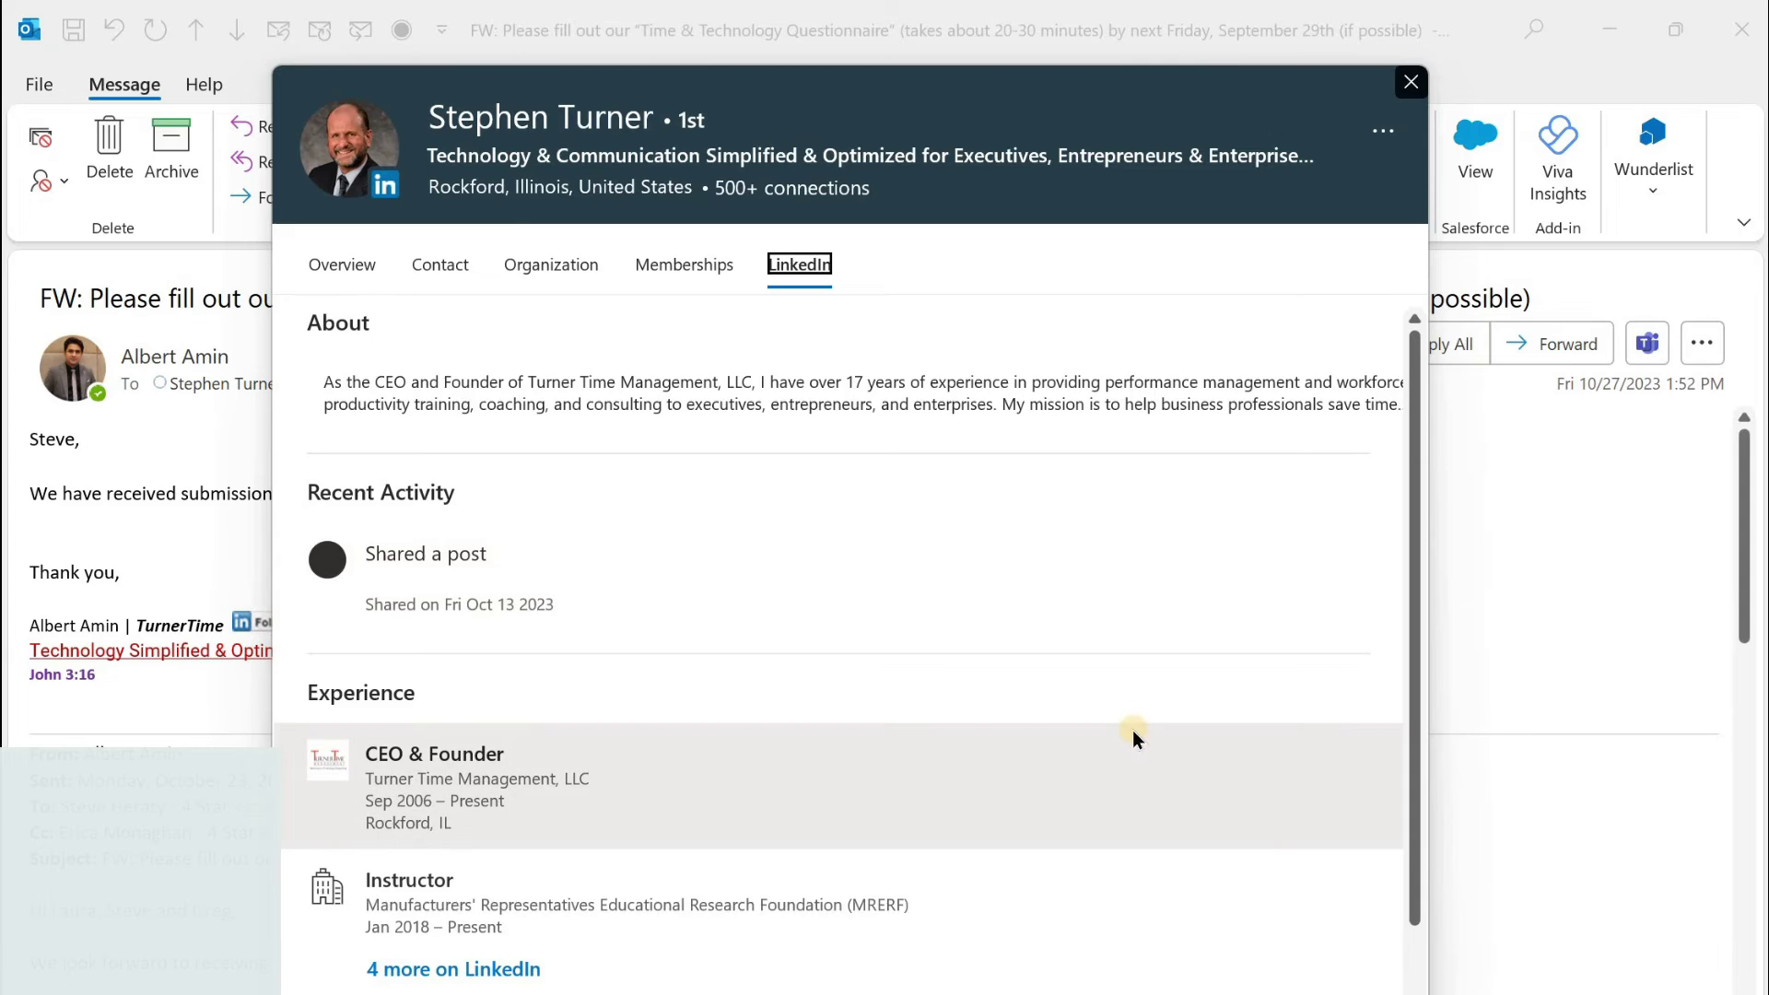
scroll(1125, 721, down, 1)
scroll(1124, 720, up, 1)
click(1410, 85)
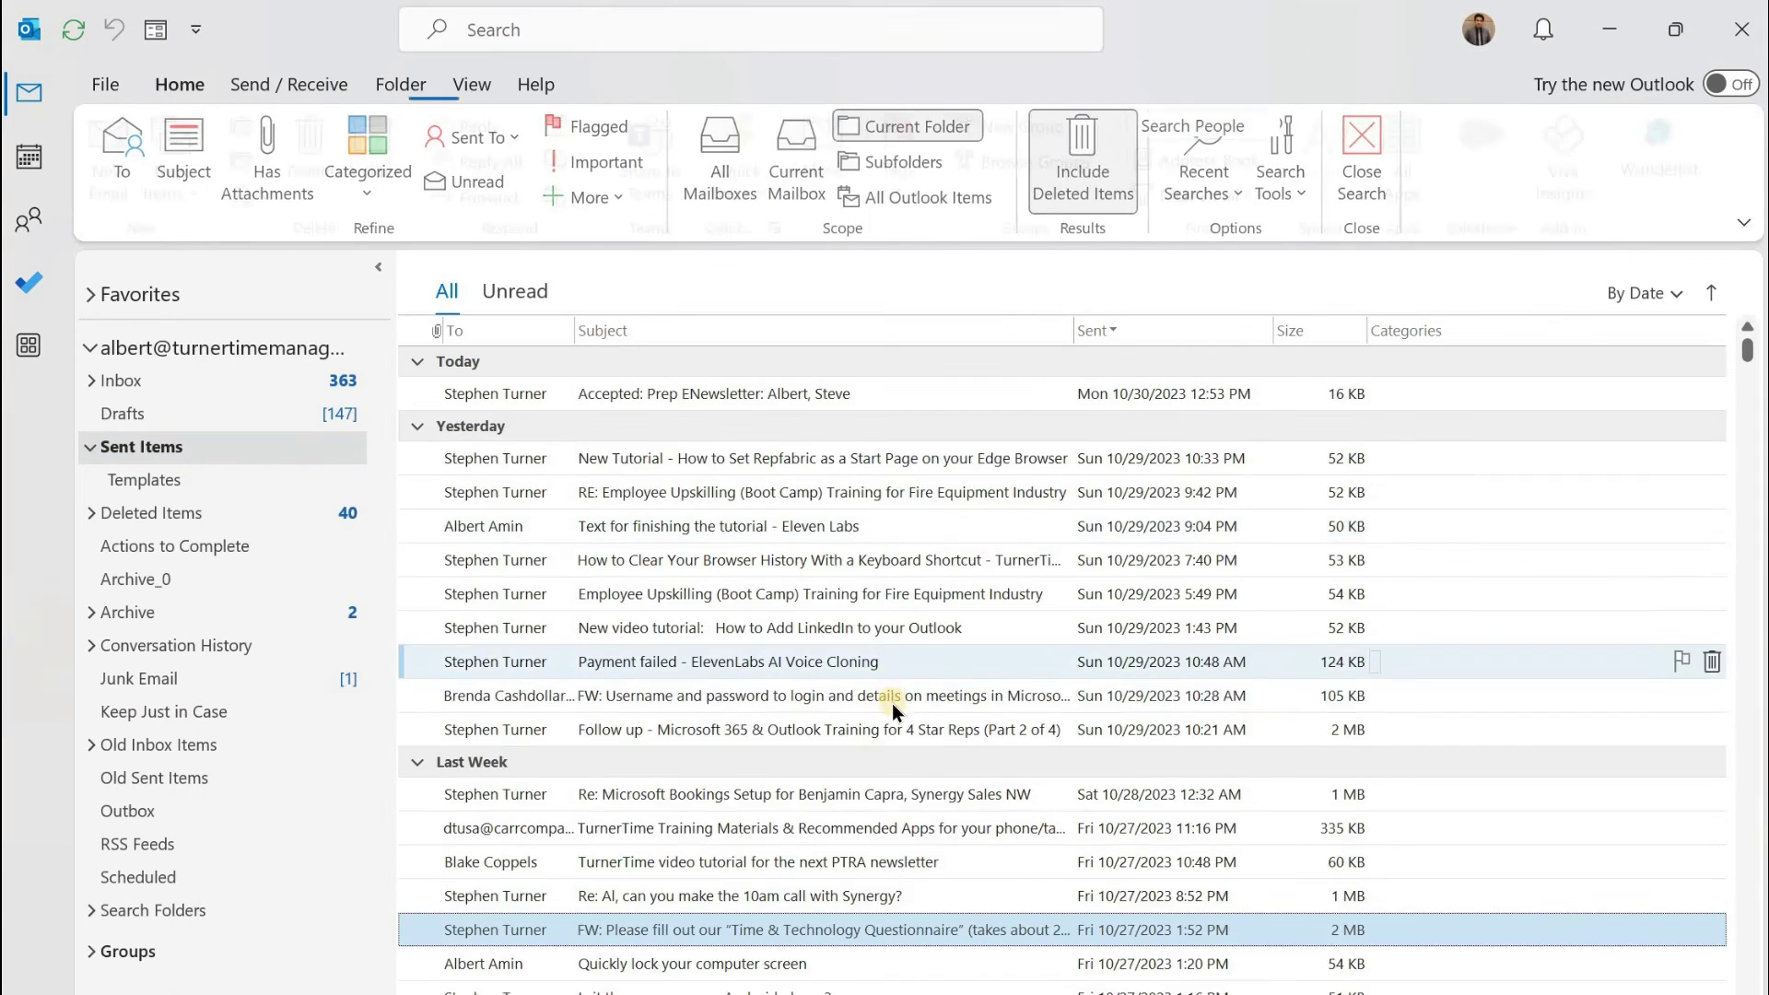
scroll(893, 709, down, 4)
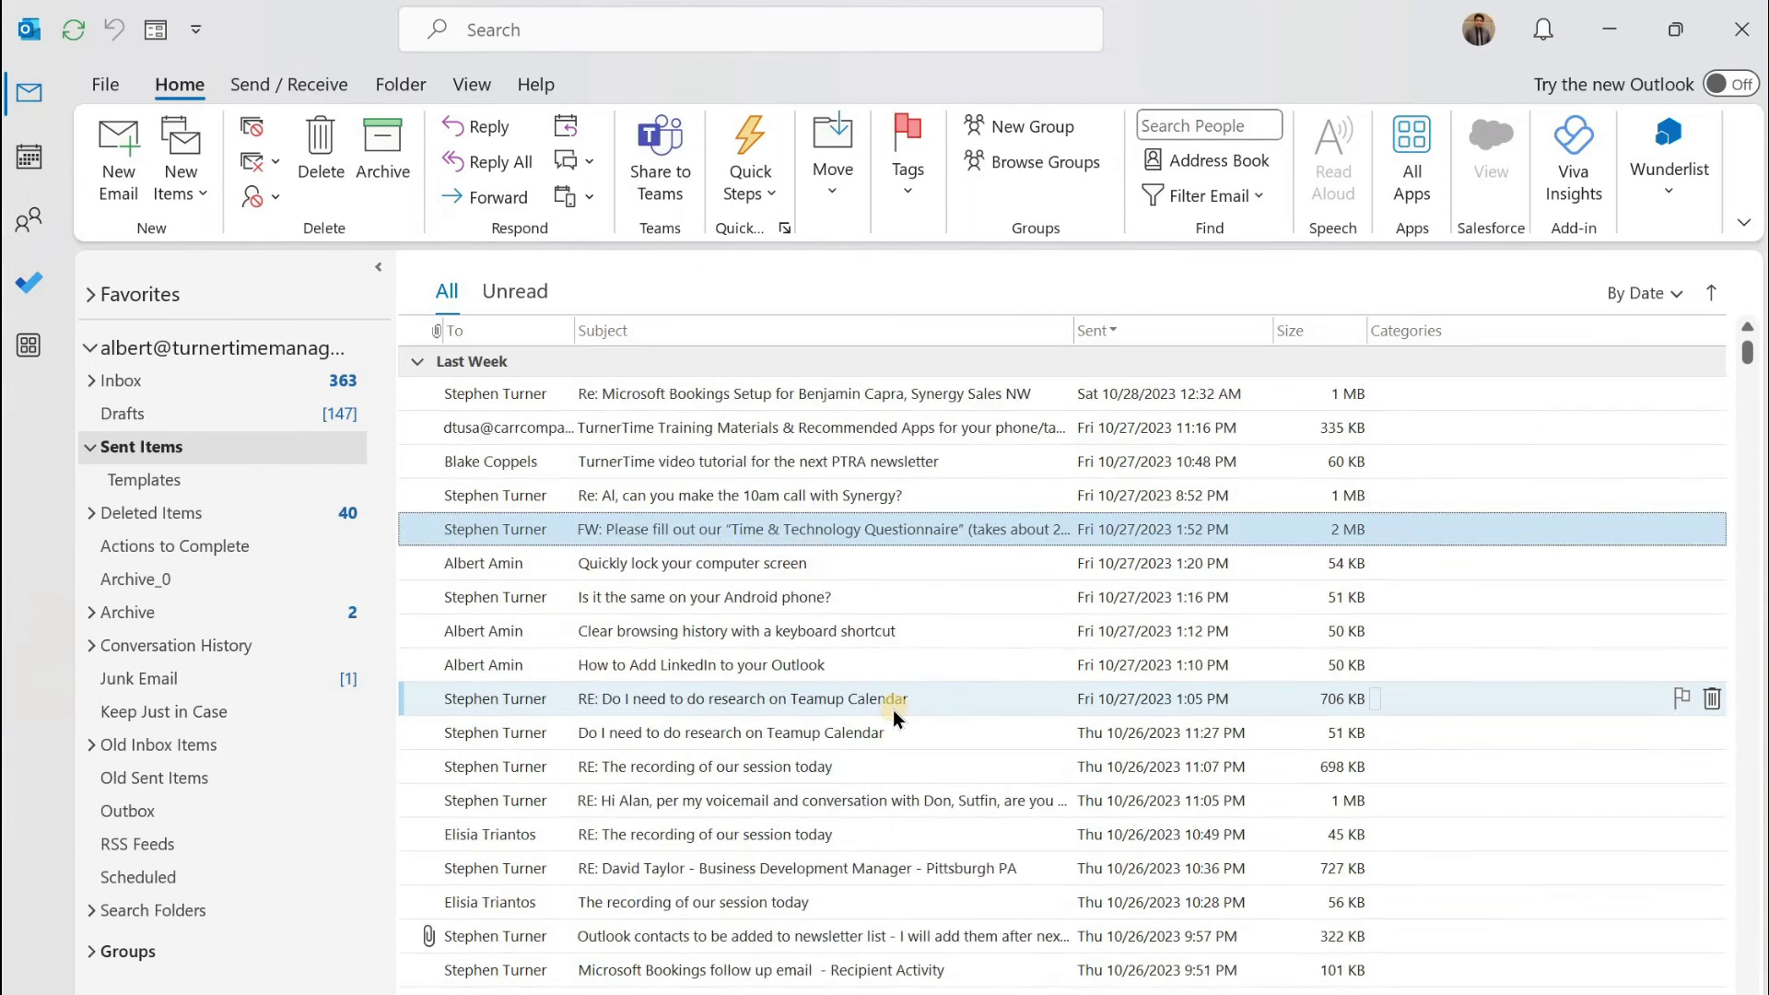
scroll(919, 621, down, 2)
scroll(857, 671, down, 5)
scroll(950, 809, down, 2)
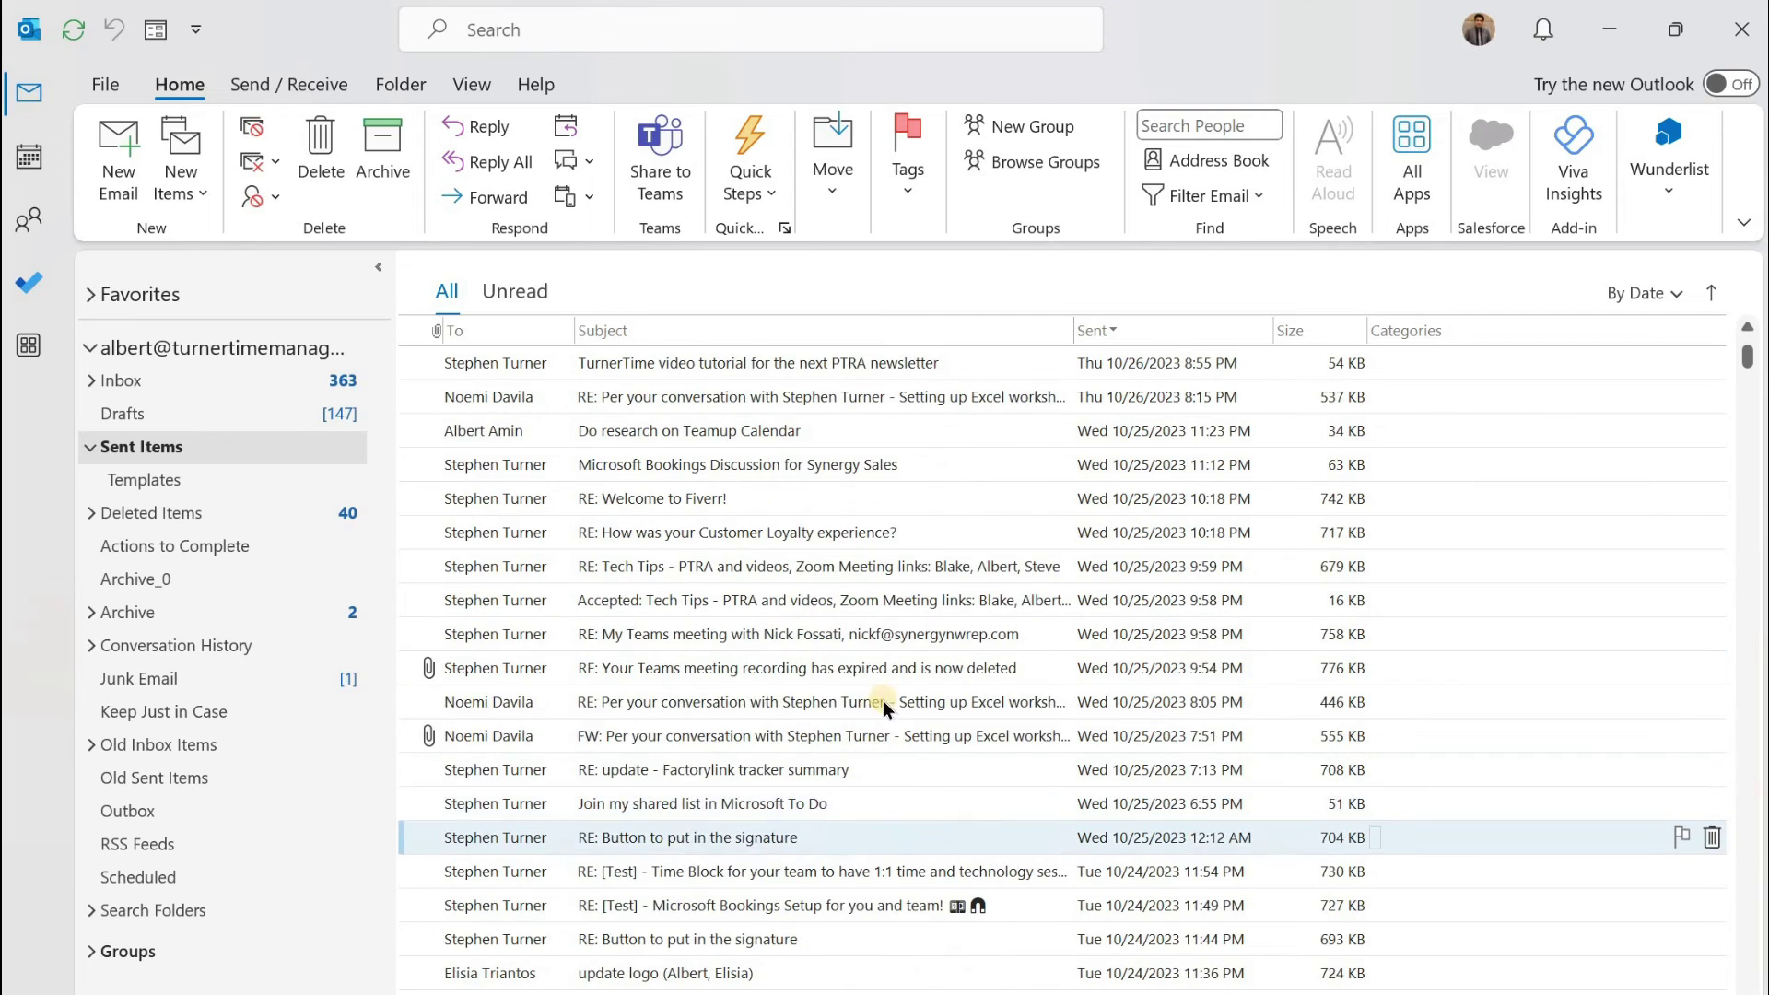
double_click(882, 702)
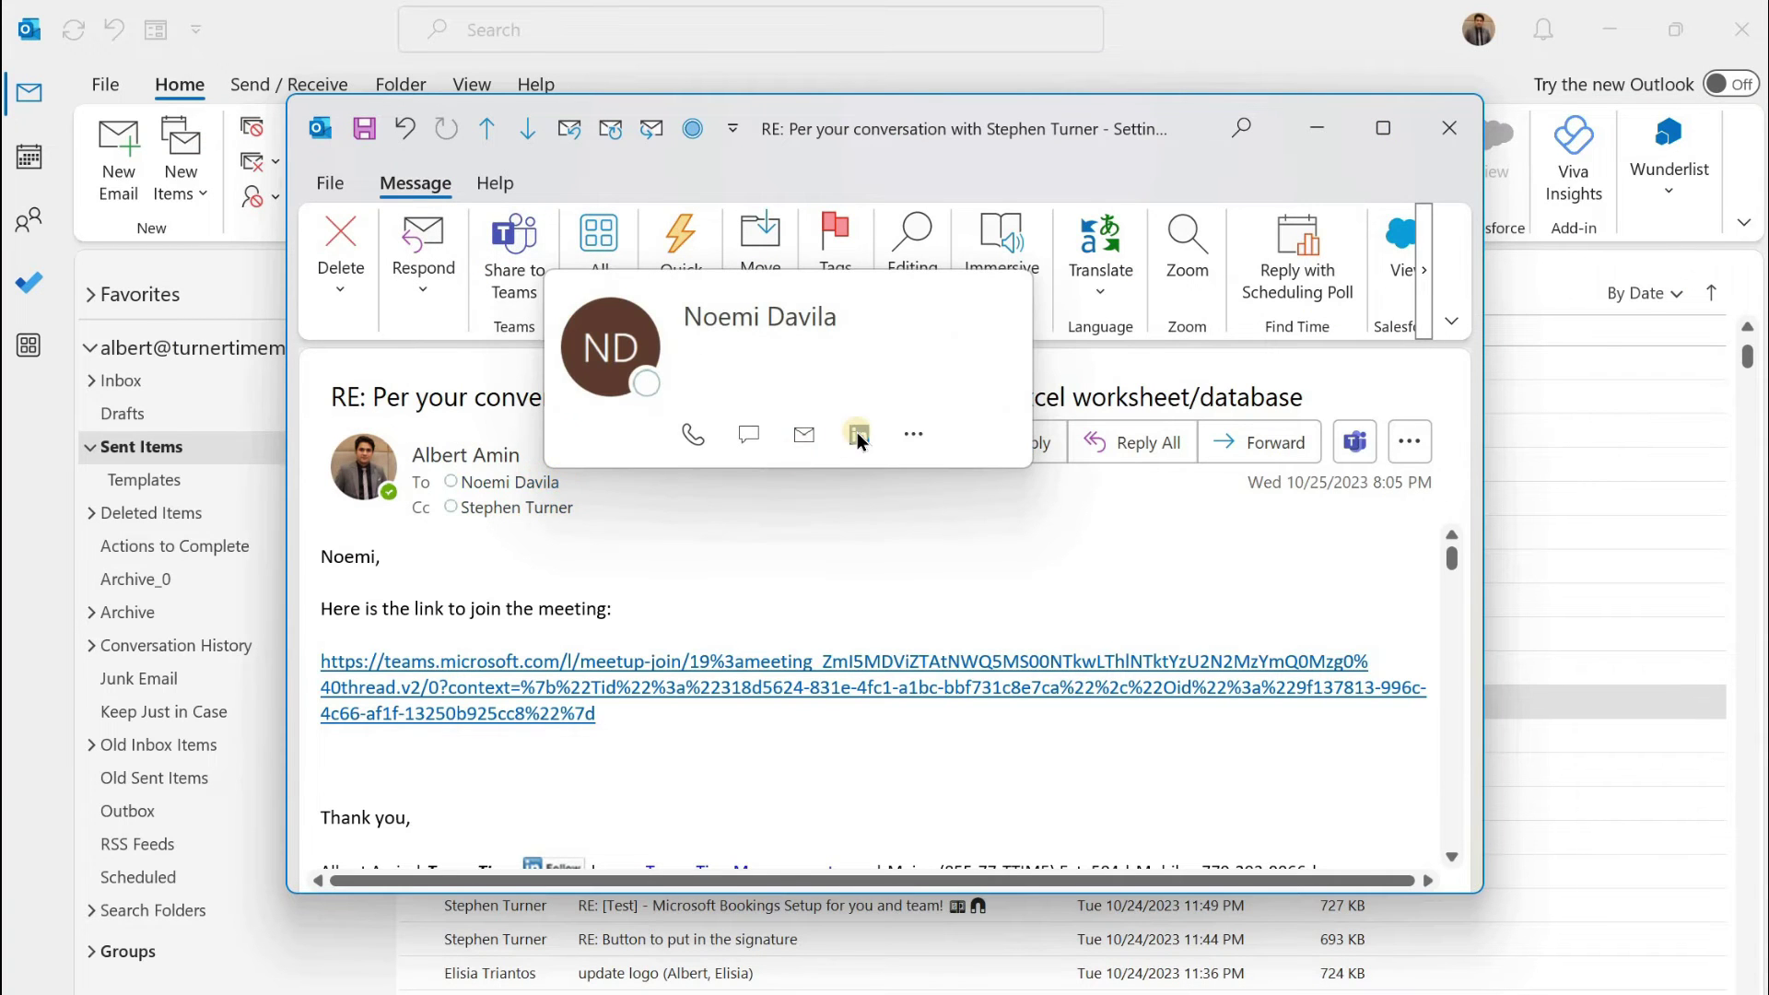
click(865, 438)
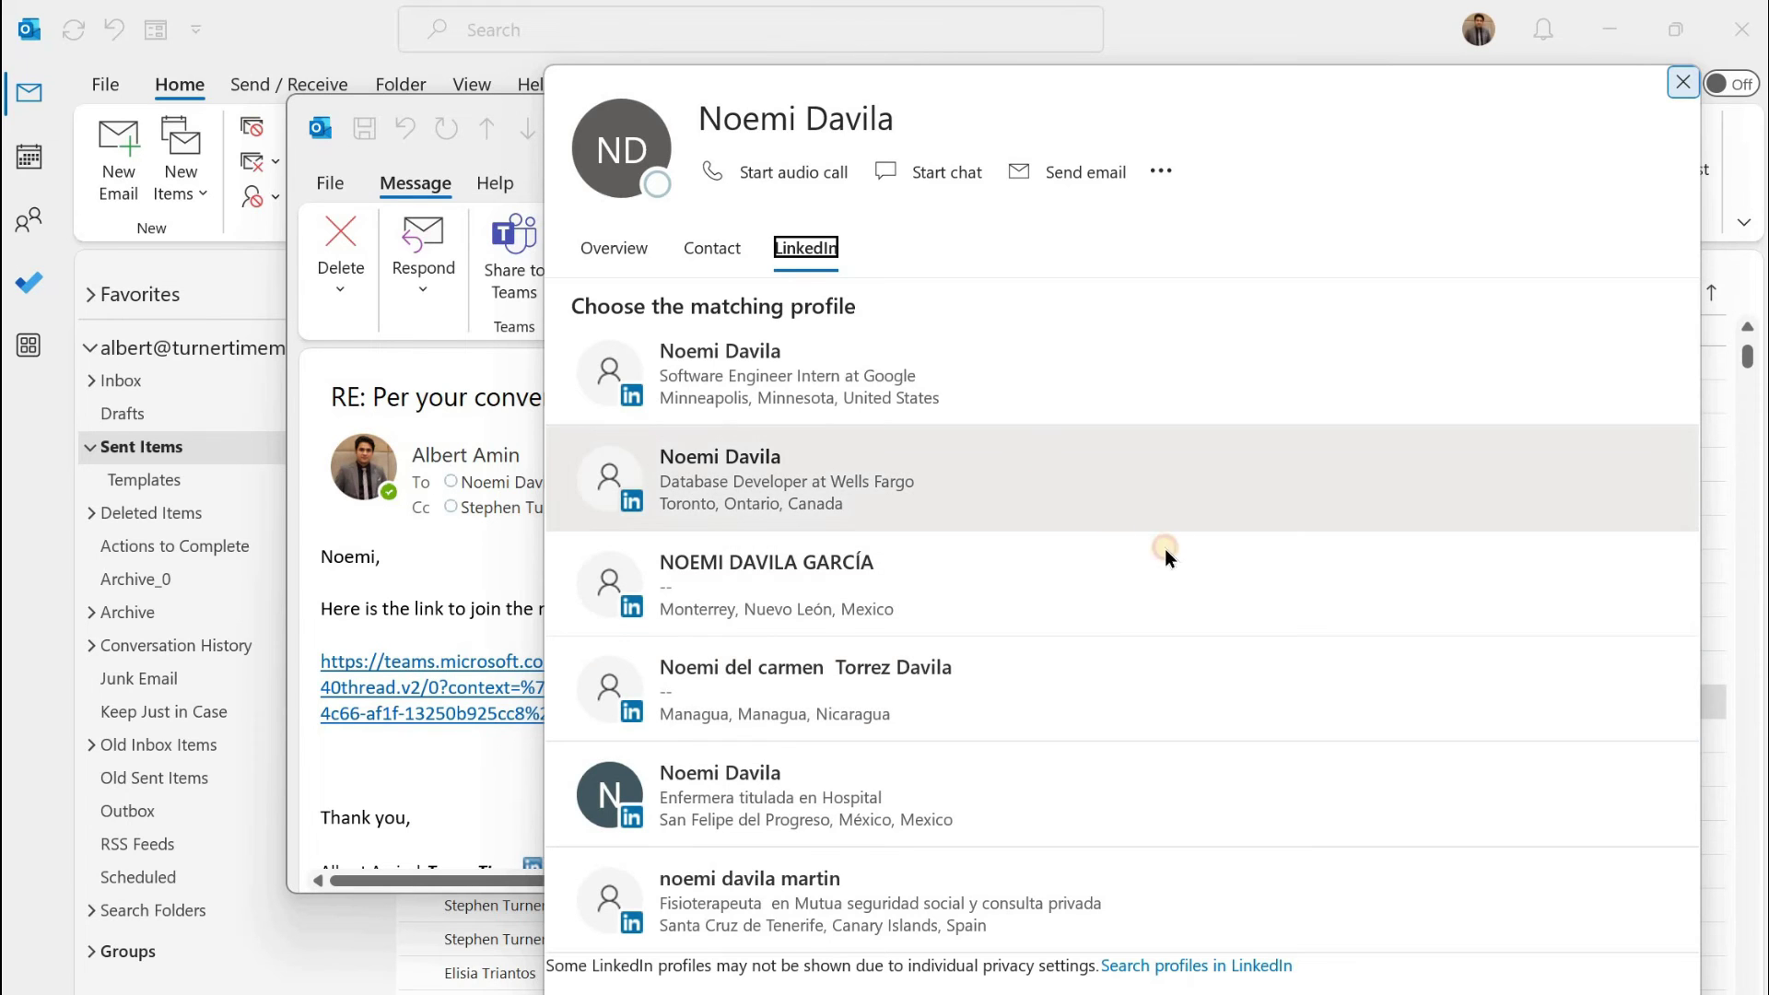
click(1184, 561)
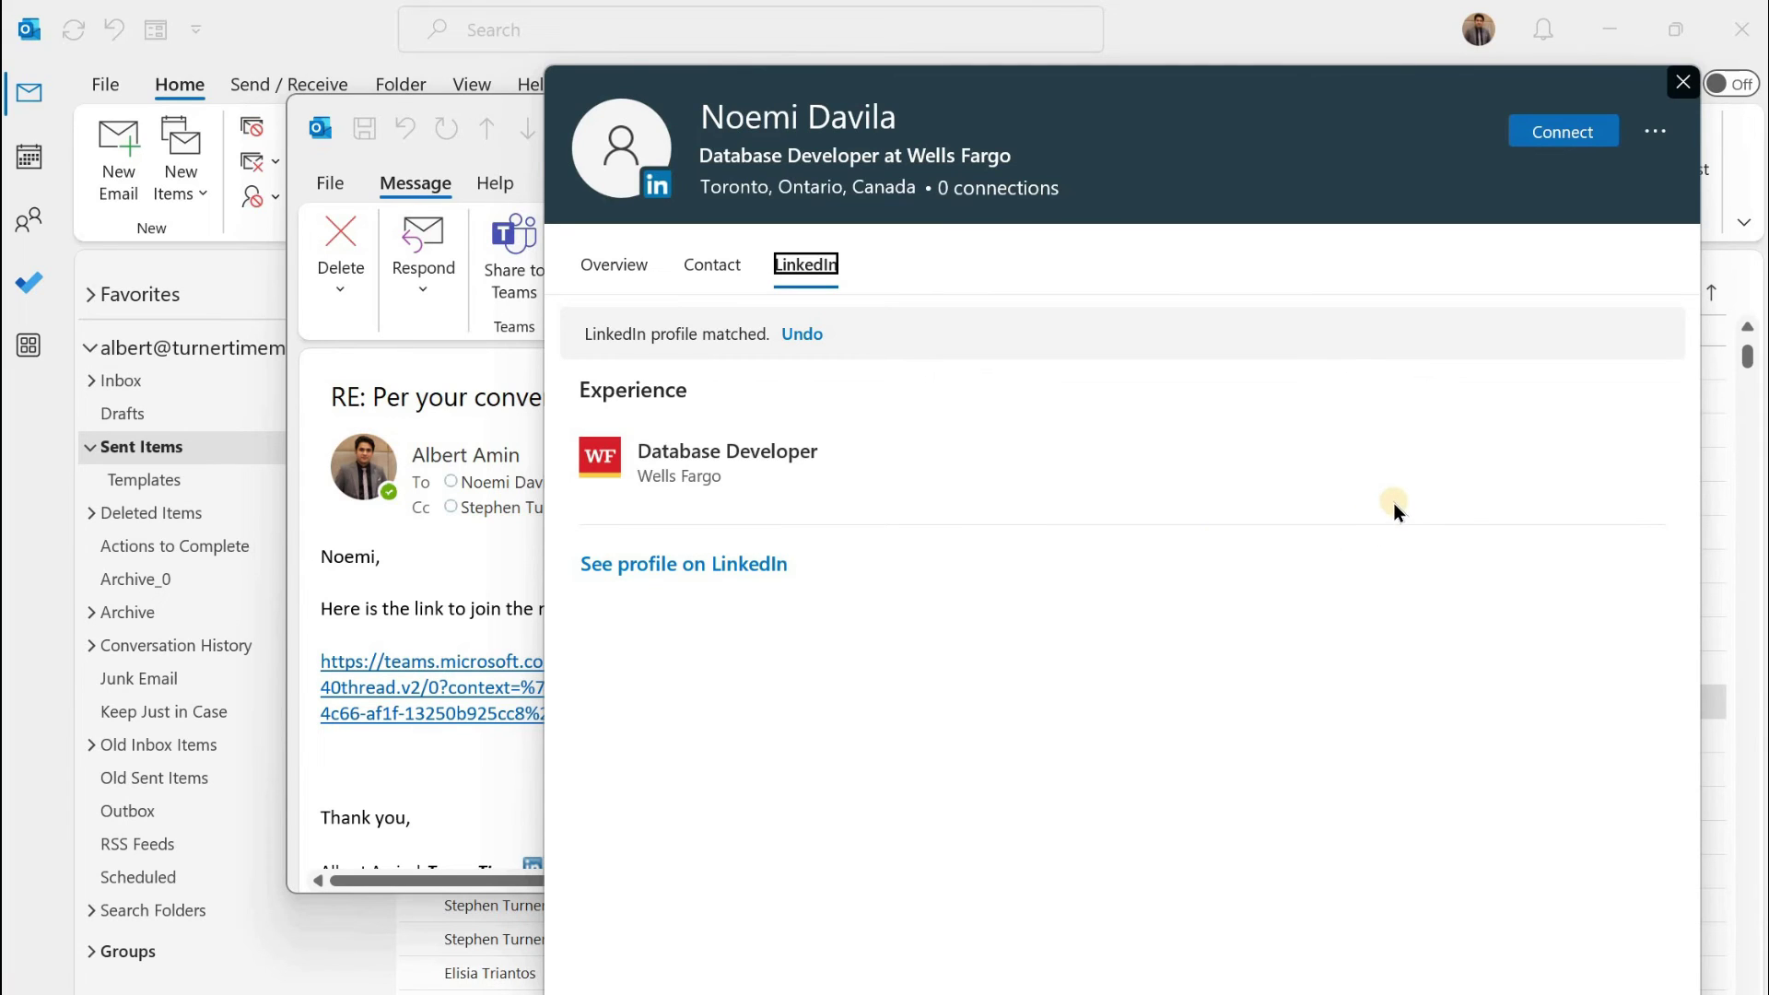
click(1566, 146)
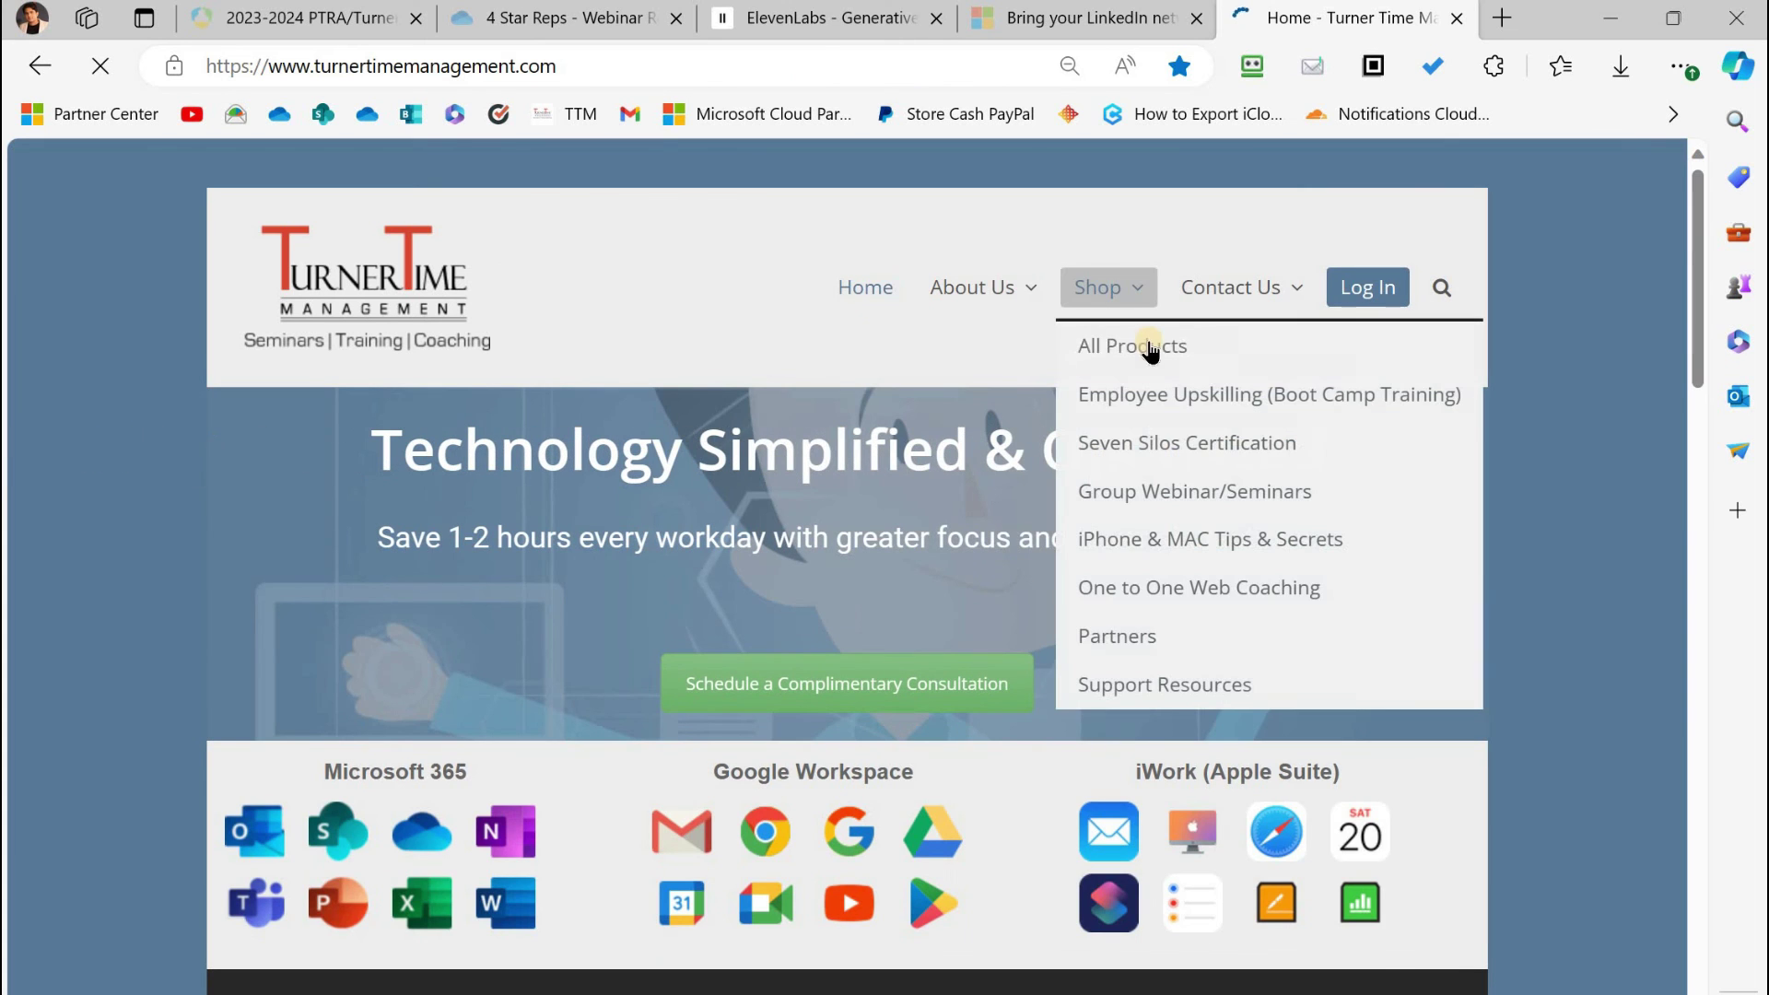
- Browse All Products to page 2 and open the Effective Email Management product ($390.00)
click(1149, 353)
scroll(1562, 557, down, 4)
scroll(1485, 634, down, 7)
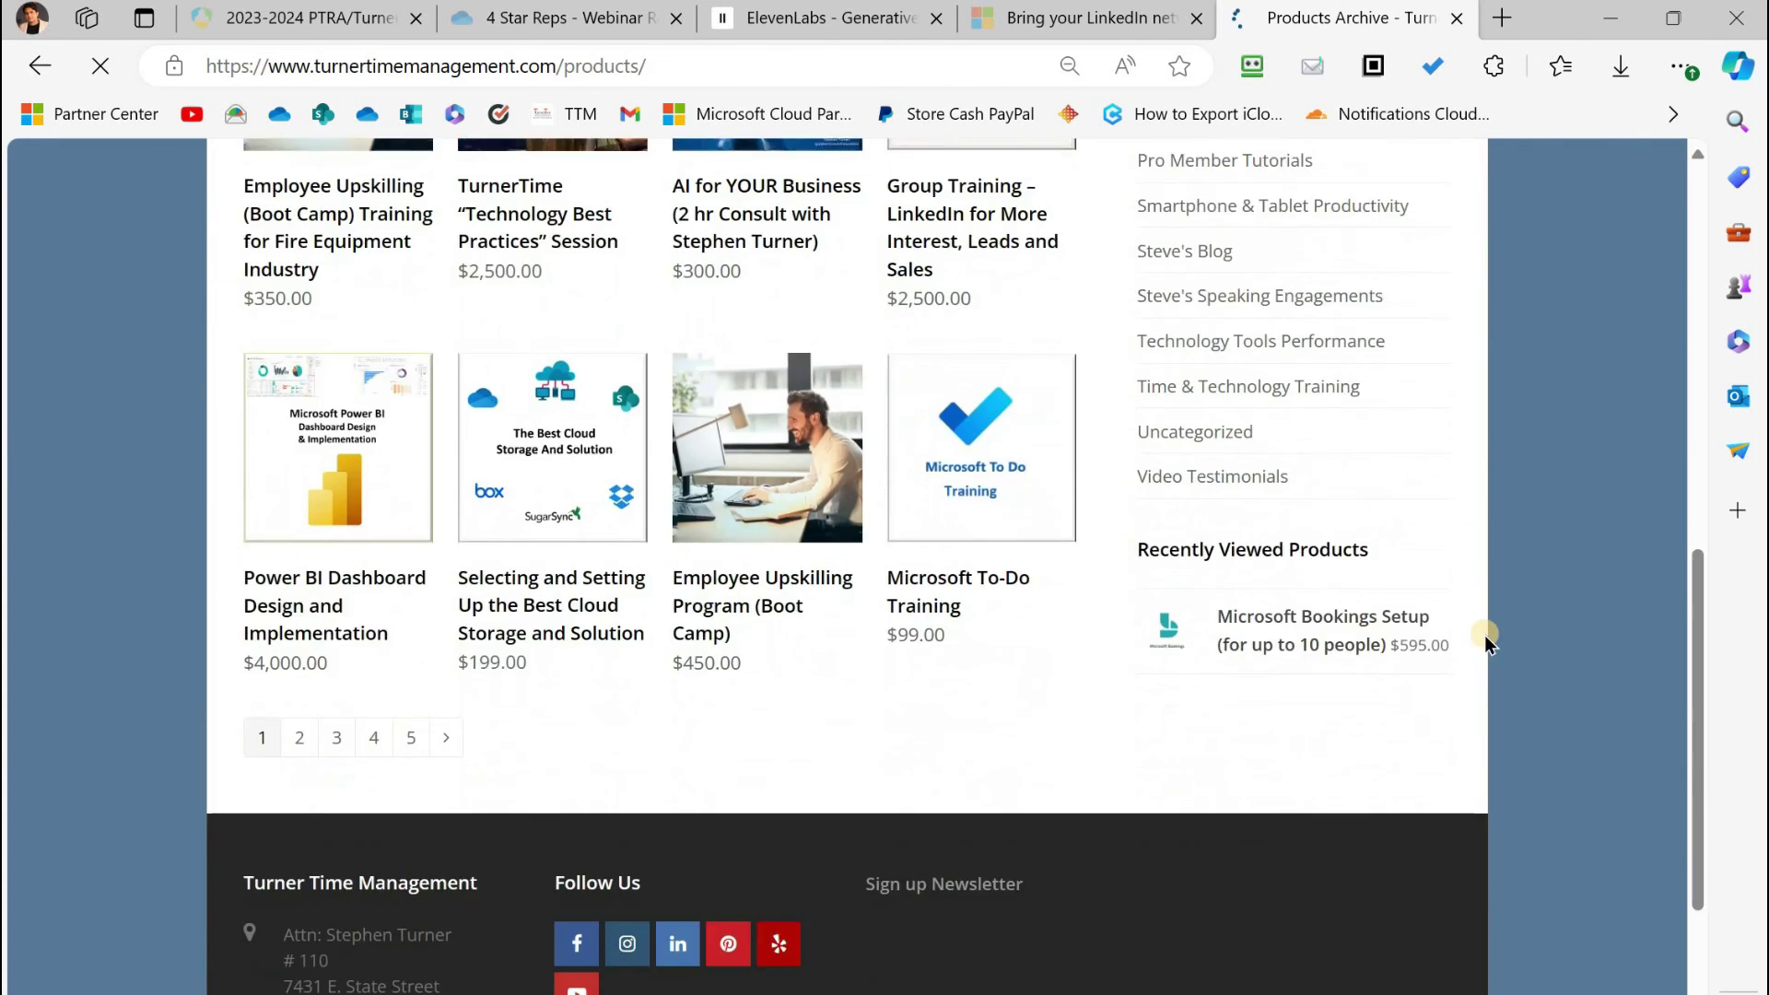
scroll(1484, 634, up, 2)
click(297, 882)
scroll(1322, 592, down, 3)
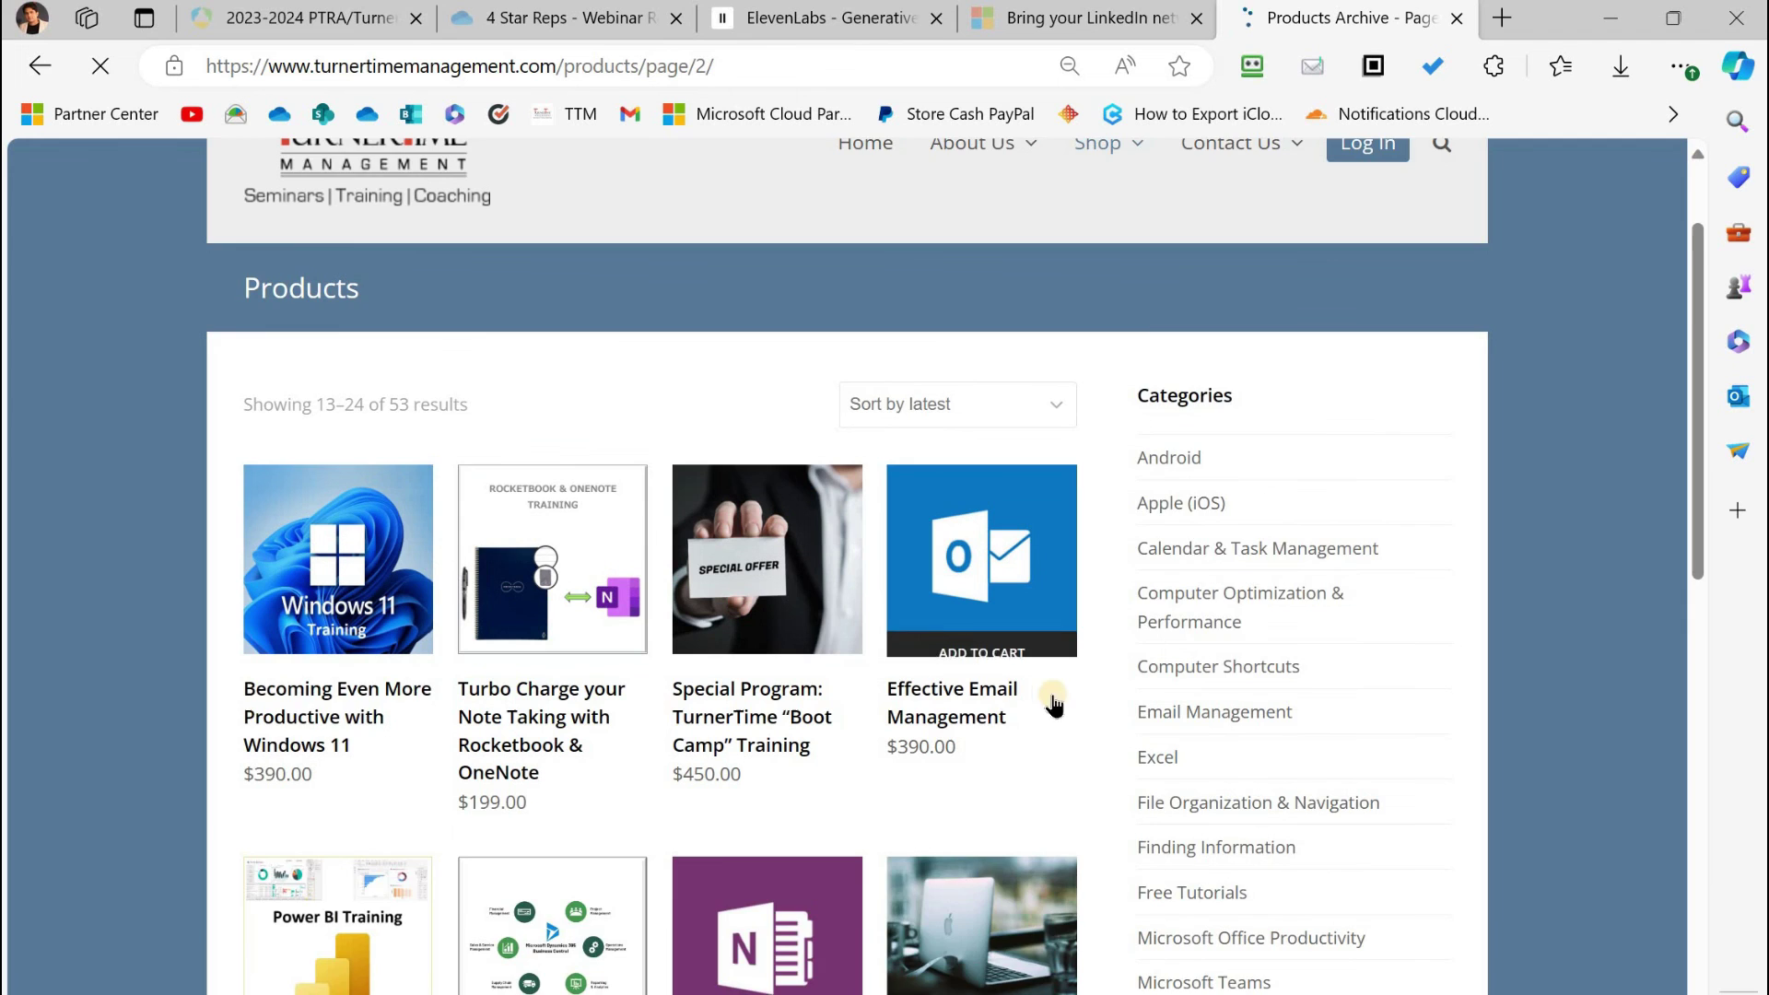
click(991, 571)
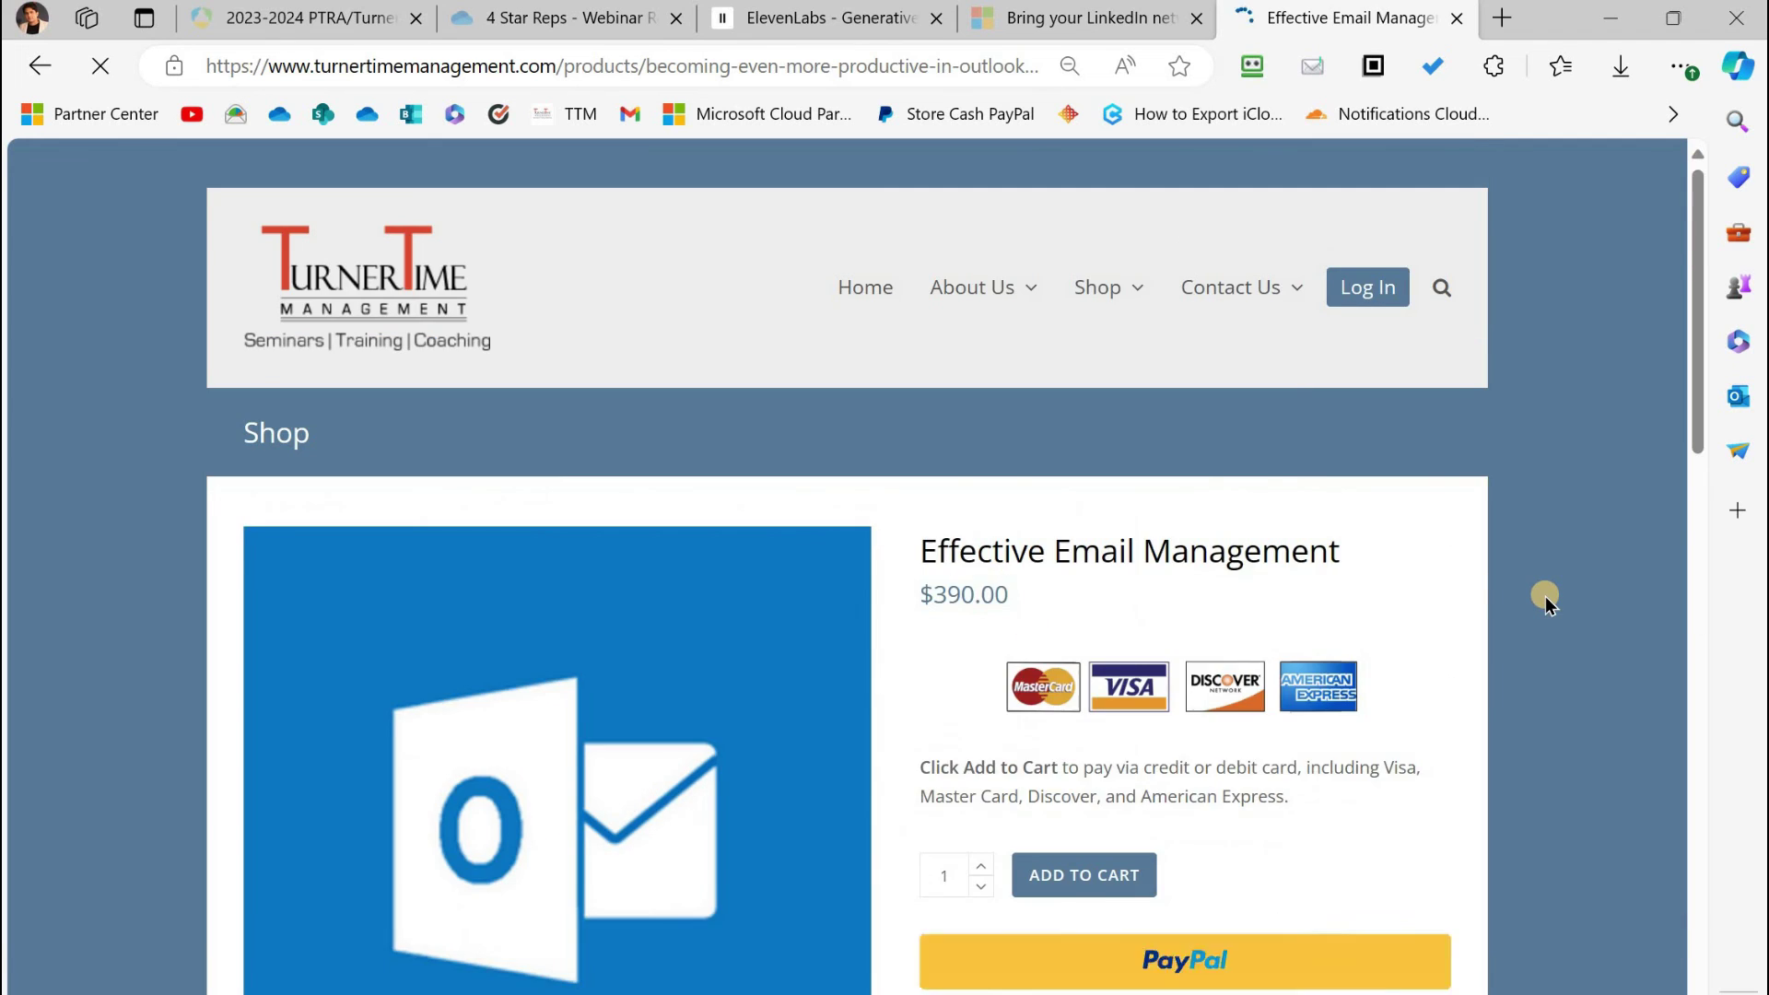